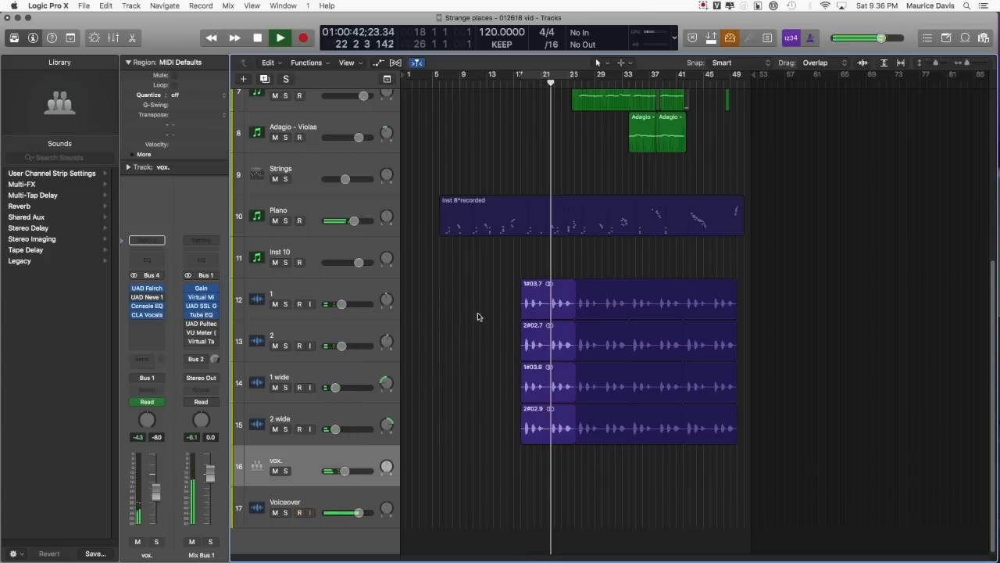
# Step: Solo the vox. and Voiceover tracks and open the UAD Neve 1073 plug-in on the vox. channel
pyautogui.click(286, 472)
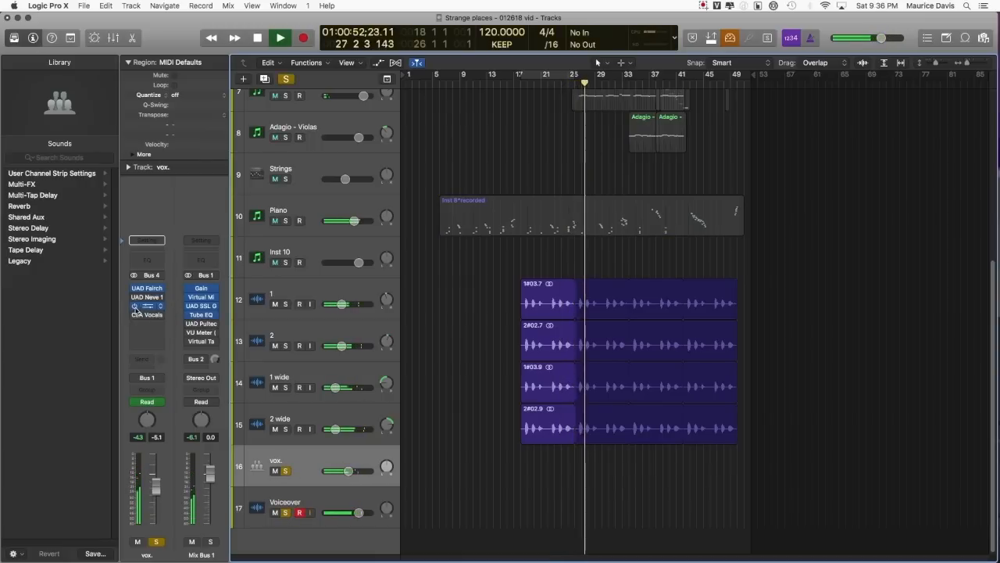
pyautogui.click(148, 299)
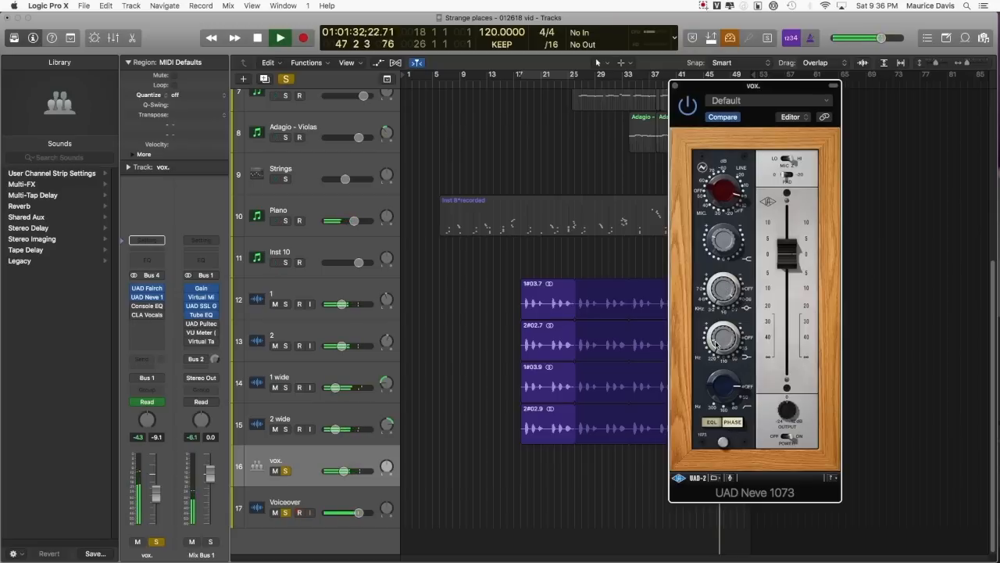
pyautogui.moveTo(715, 341); pyautogui.dragTo(692, 359)
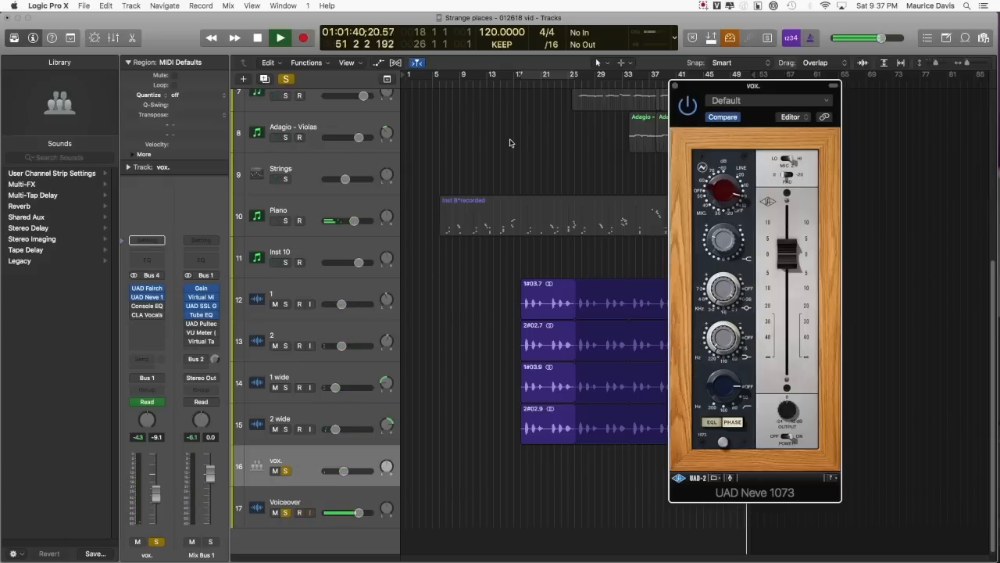
# Step: Stop playback, turn on the cycle range from bar 18 to bar 26, and resume playing
pyautogui.press('space')
pyautogui.click(525, 76)
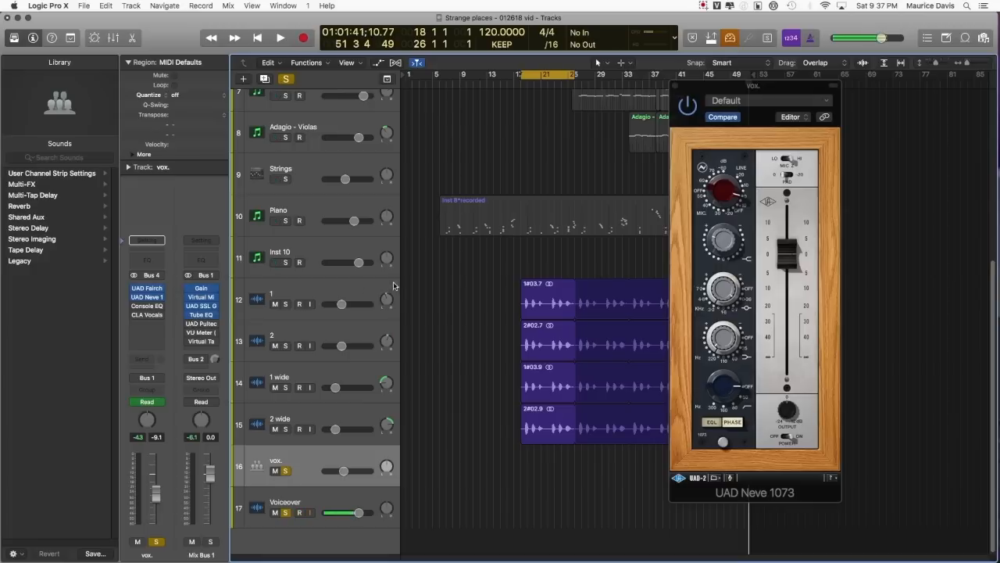
pyautogui.press('space')
# Step: Open the Vintage Console EQ on vox. and compare it with the UAD Neve 1073 using bypass, leaving only the Console EQ active
pyautogui.click(144, 309)
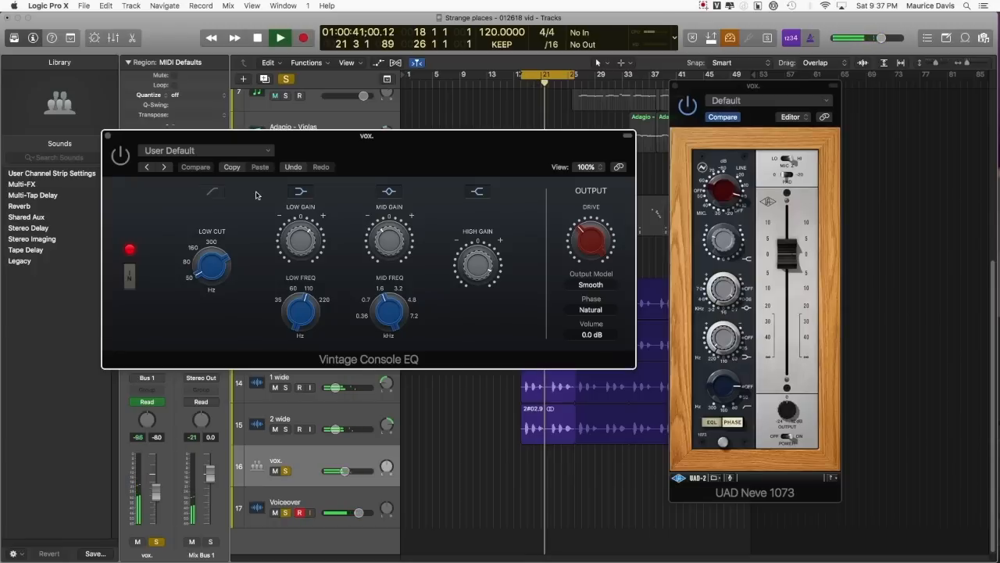
pyautogui.moveTo(391, 244); pyautogui.dragTo(402, 260)
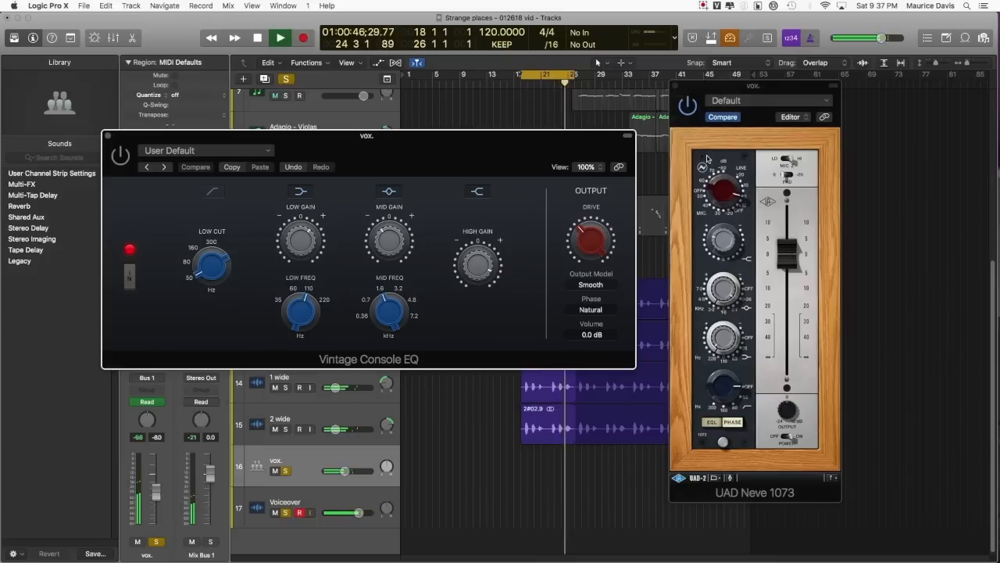
pyautogui.click(688, 109)
pyautogui.click(271, 208)
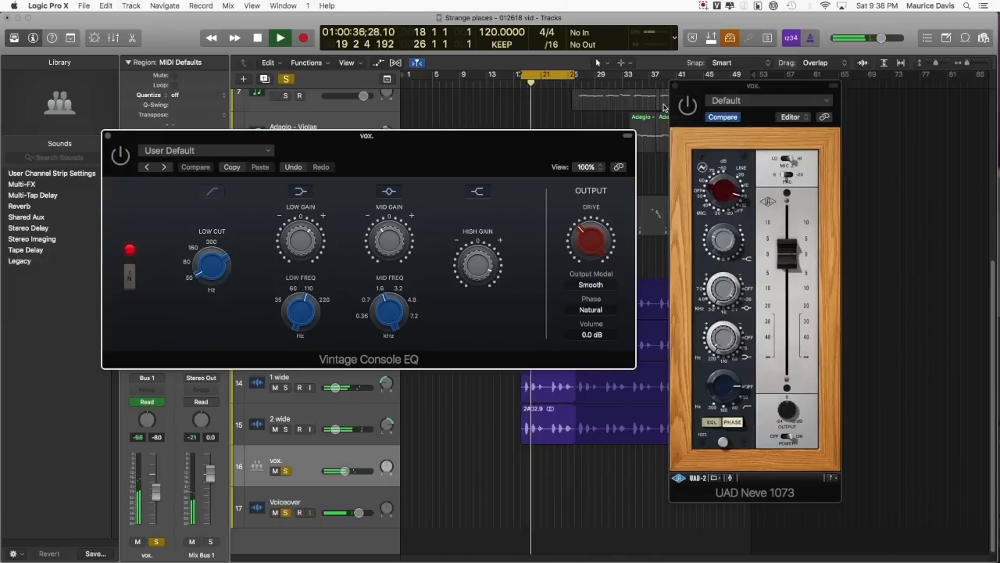
pyautogui.click(688, 104)
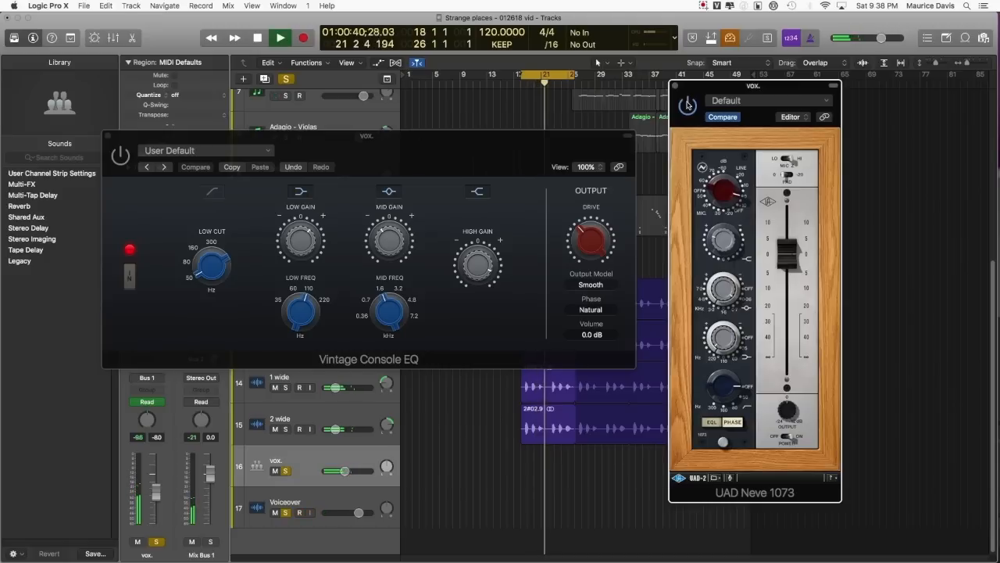
pyautogui.click(120, 153)
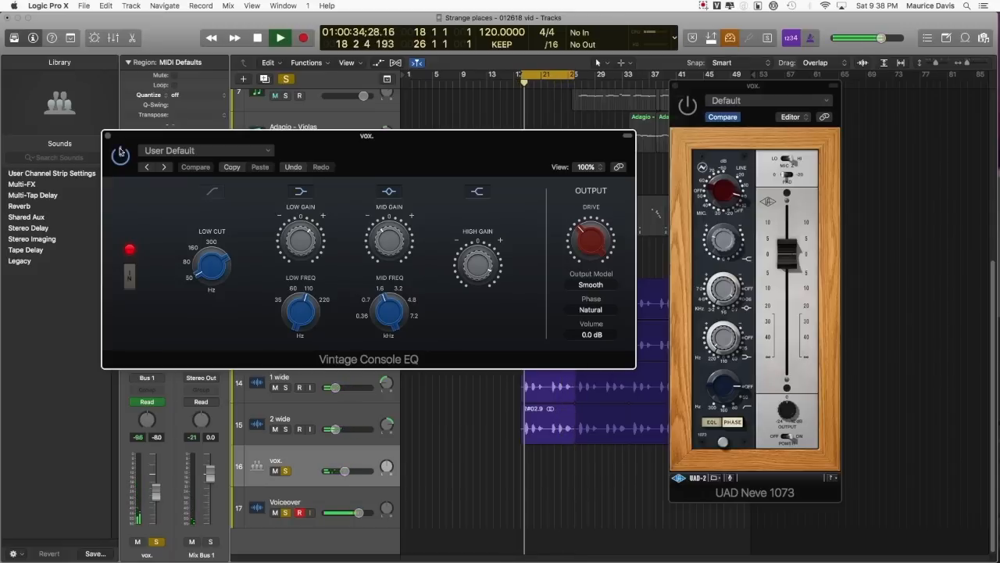
# Step: Close the Vintage Console EQ window and unsolo the vox. and Voiceover tracks
pyautogui.click(105, 138)
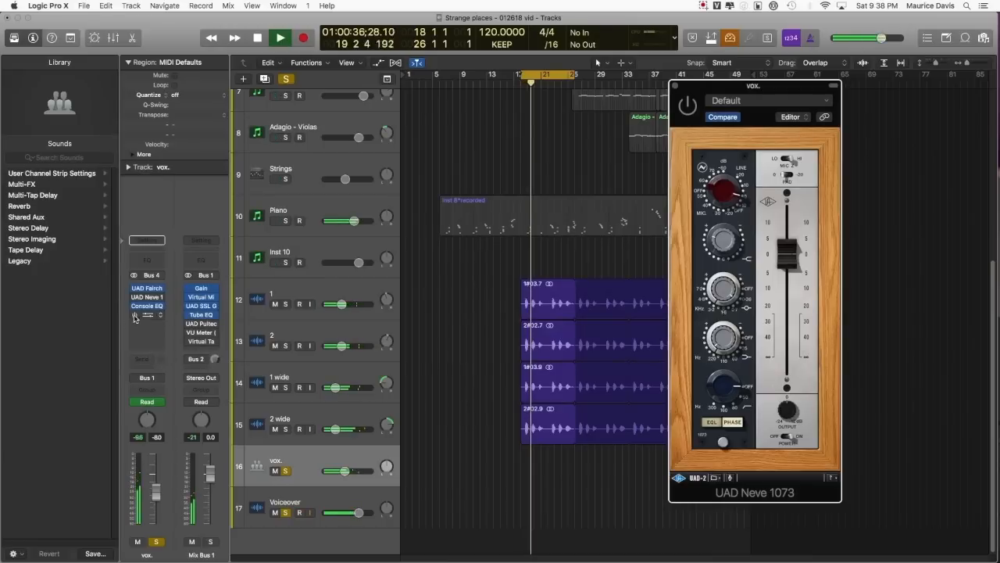
pyautogui.click(286, 471)
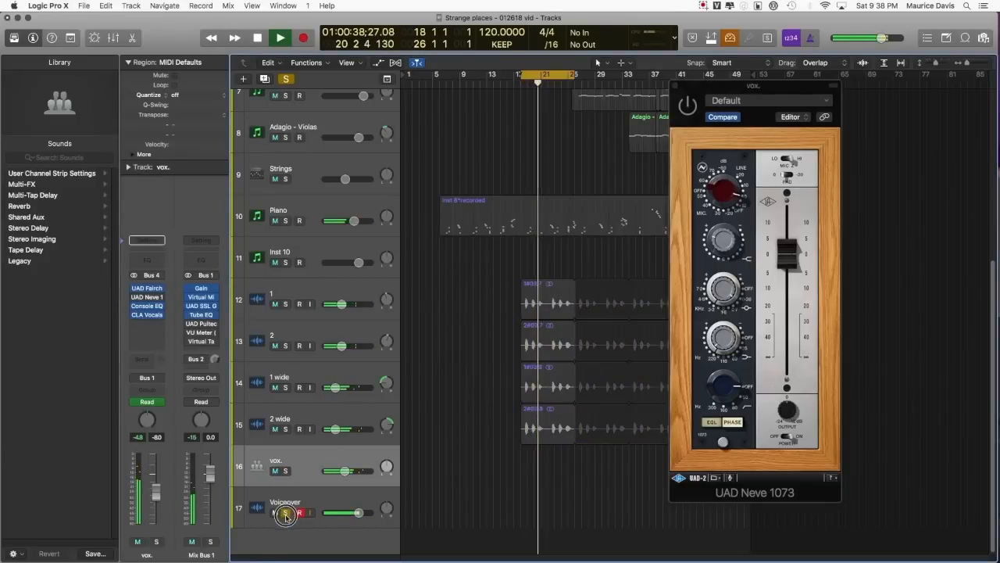
pyautogui.click(286, 512)
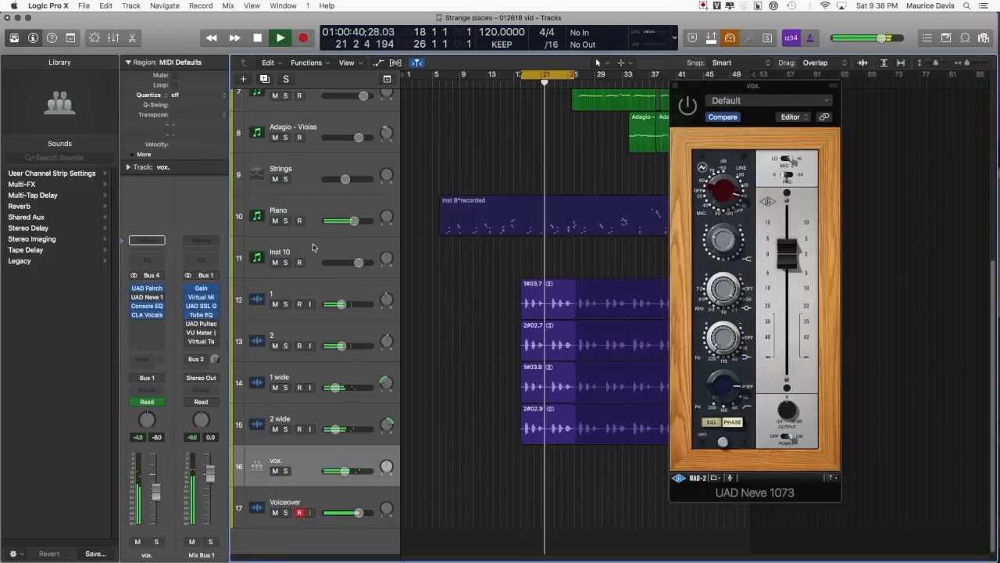
# Step: Open the UAD Pultec-Pro Legacy on Mix Bus 1, move its window aside, and close the UAD Neve 1073 window
pyautogui.moveTo(216, 322)
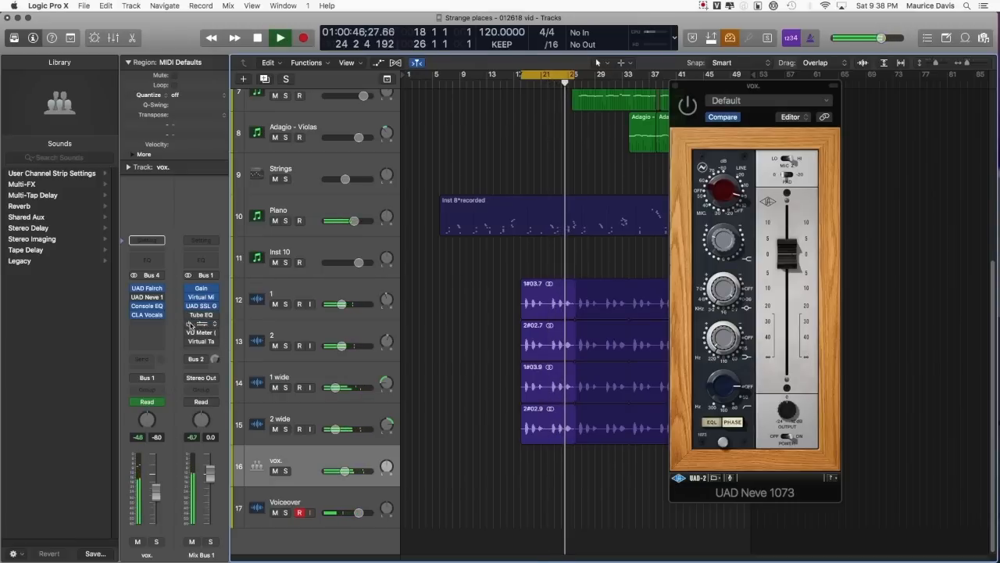
pyautogui.click(205, 323)
pyautogui.moveTo(343, 218); pyautogui.dragTo(600, 155)
pyautogui.click(675, 86)
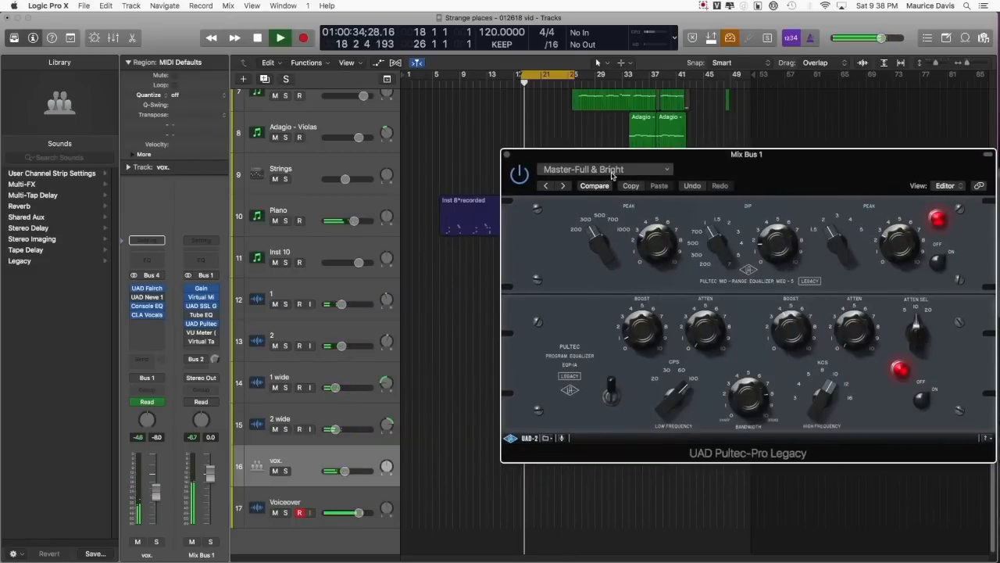
# Step: Open the Vintage Tube EQ on Mix Bus 1 and arrange its window beside the UAD Pultec-Pro Legacy
pyautogui.click(205, 316)
pyautogui.moveTo(290, 15); pyautogui.dragTo(262, 145)
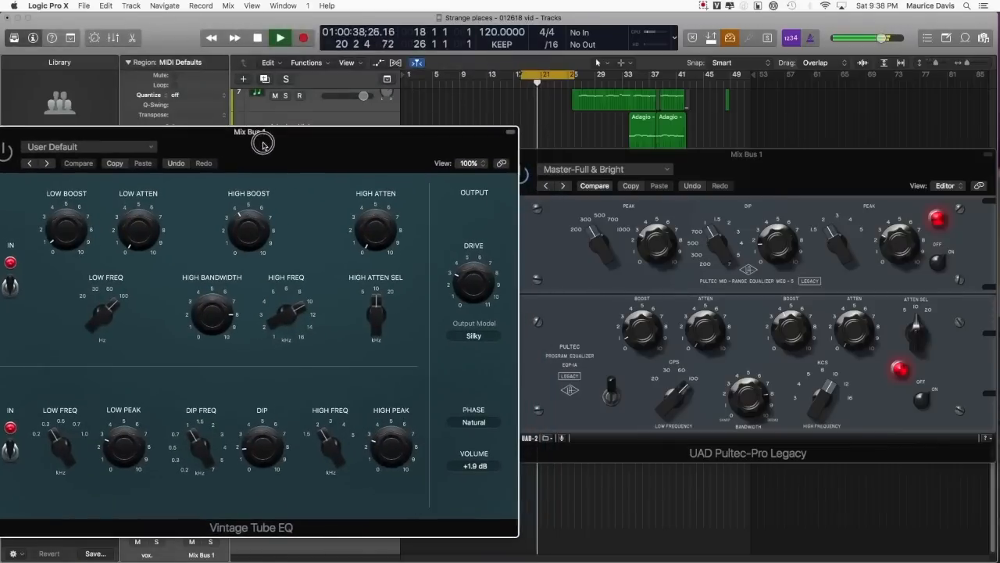
pyautogui.moveTo(548, 153); pyautogui.dragTo(551, 96)
pyautogui.moveTo(400, 143)
pyautogui.mouseDown()
pyautogui.moveTo(439, 145)
pyautogui.moveTo(413, 145)
pyautogui.mouseUp()
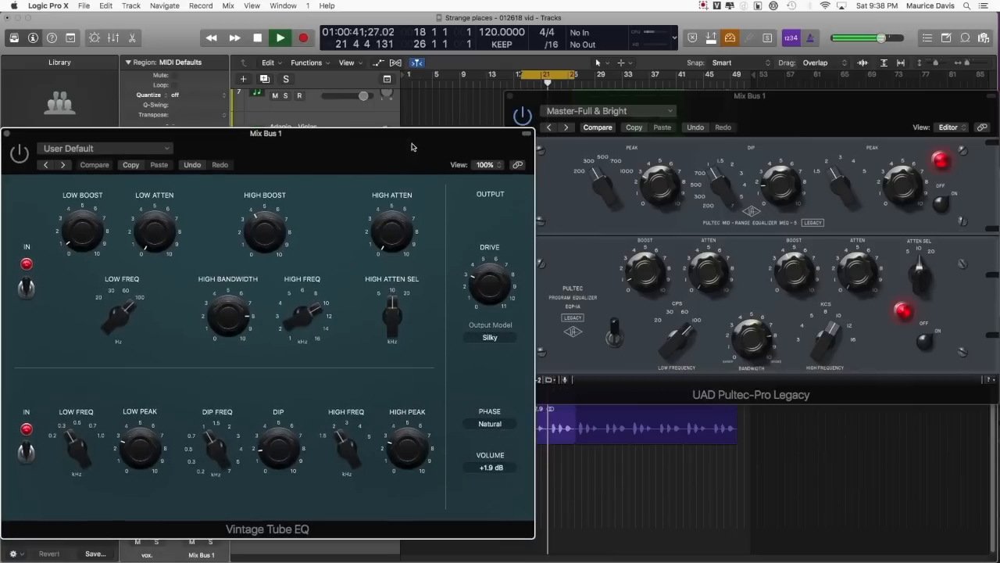
# Step: Compare the two Mix Bus 1 EQs by switching bypass from the UAD Pultec-Pro Legacy to the Vintage Tube EQ
pyautogui.click(679, 107)
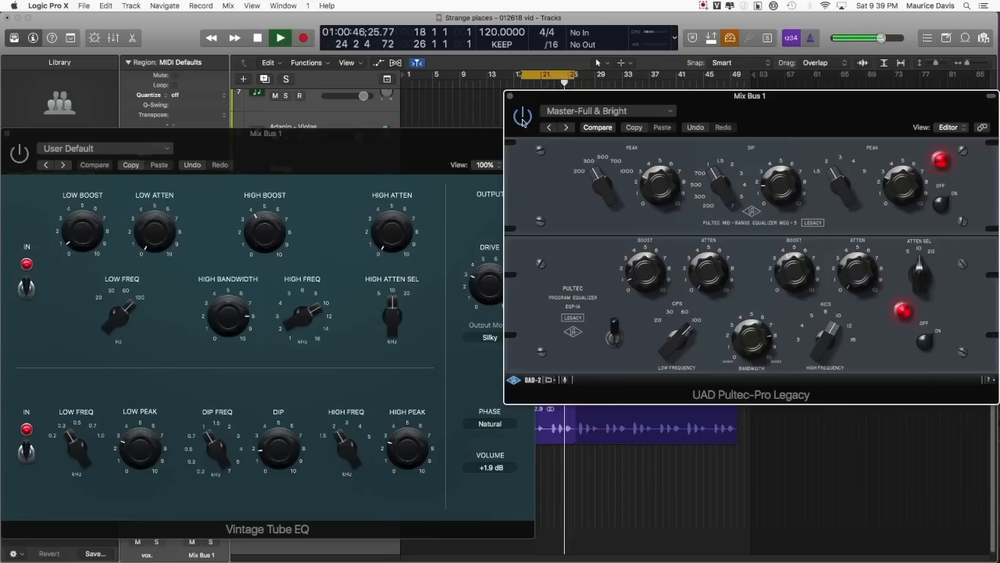
pyautogui.click(27, 162)
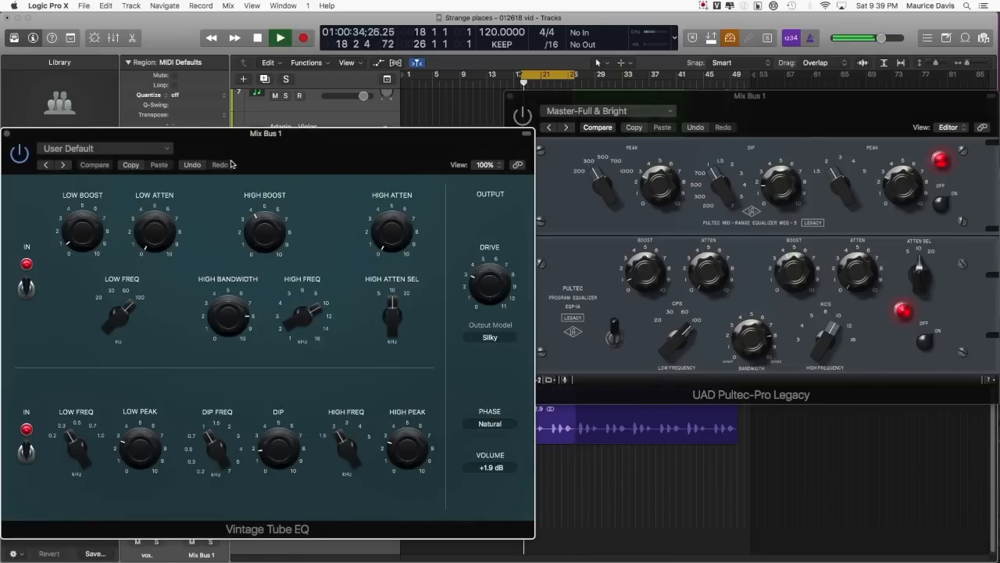
pyautogui.moveTo(255, 148); pyautogui.dragTo(256, 124)
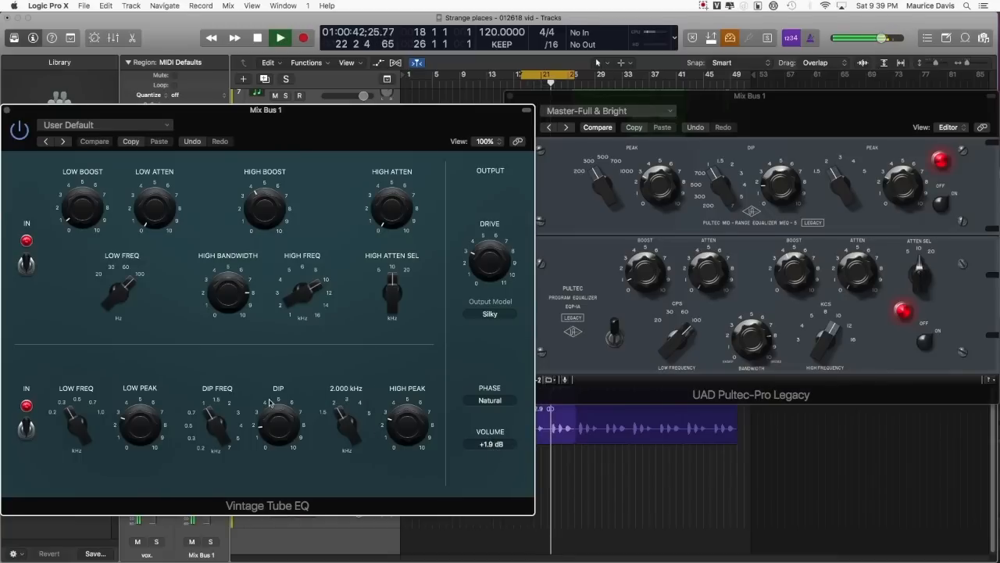
pyautogui.click(613, 381)
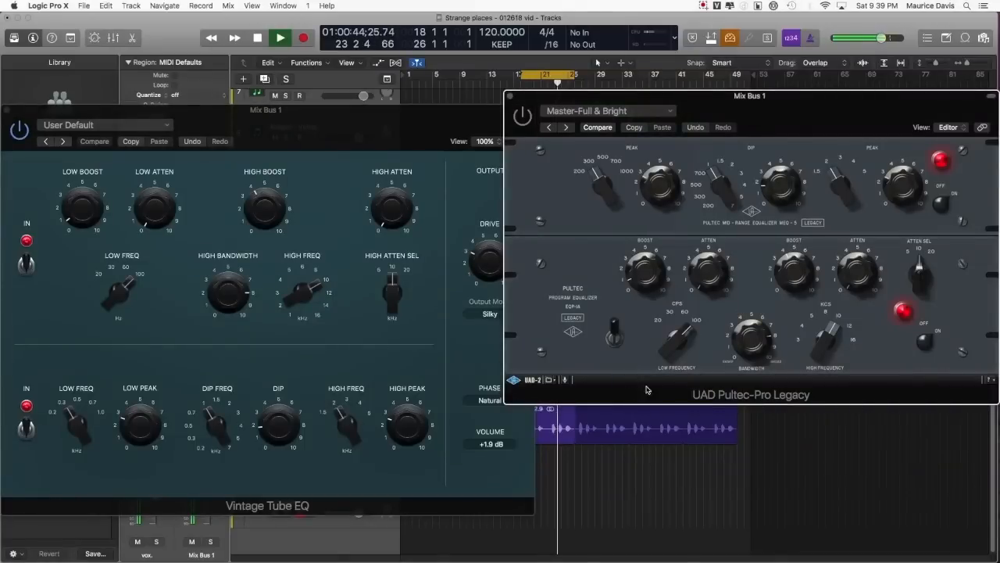
# Step: Switch to Preview to look through its open document and return to Logic Pro X
pyautogui.click(989, 382)
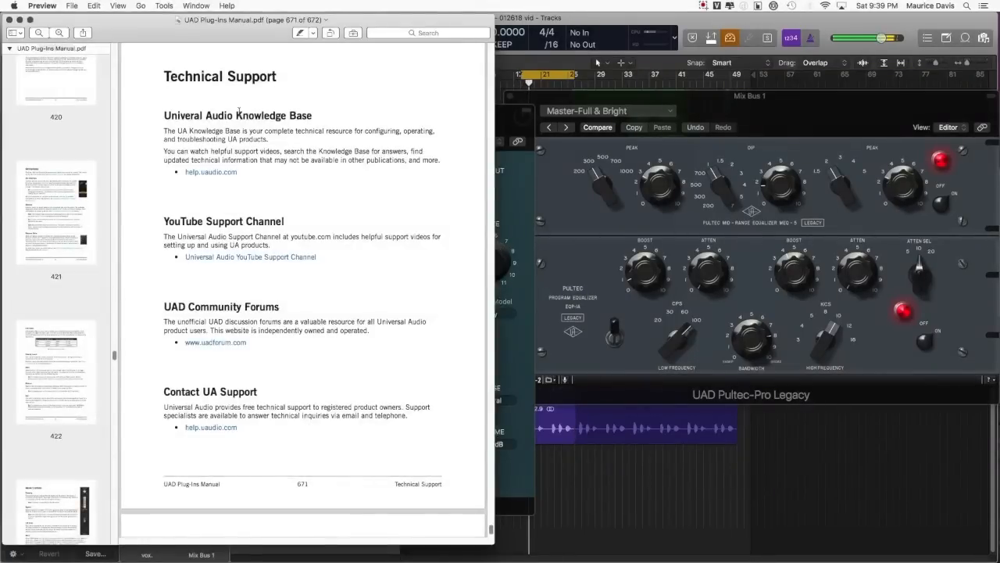
pyautogui.moveTo(197, 32); pyautogui.dragTo(0, 32)
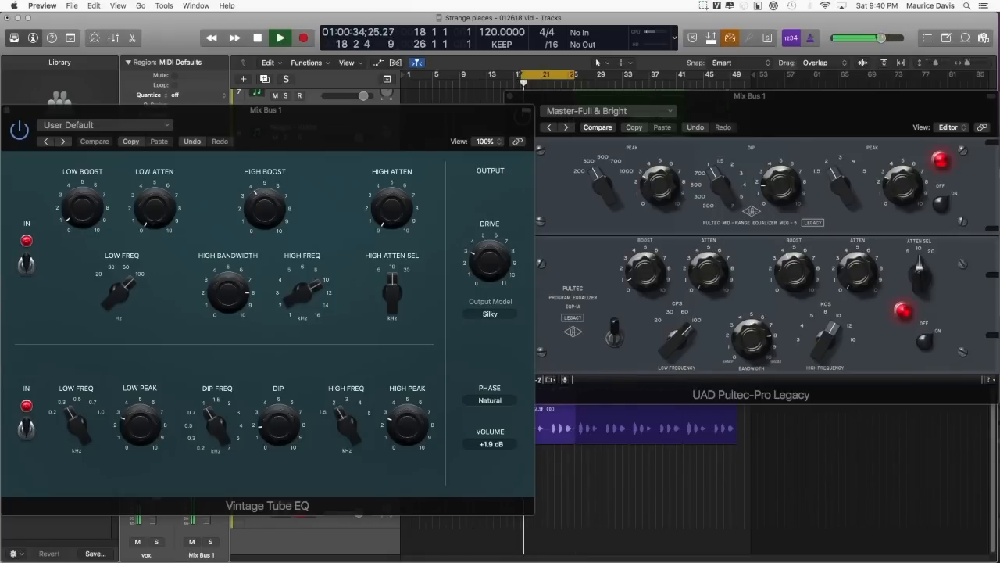
pyautogui.press('Down')
pyautogui.press('Down')
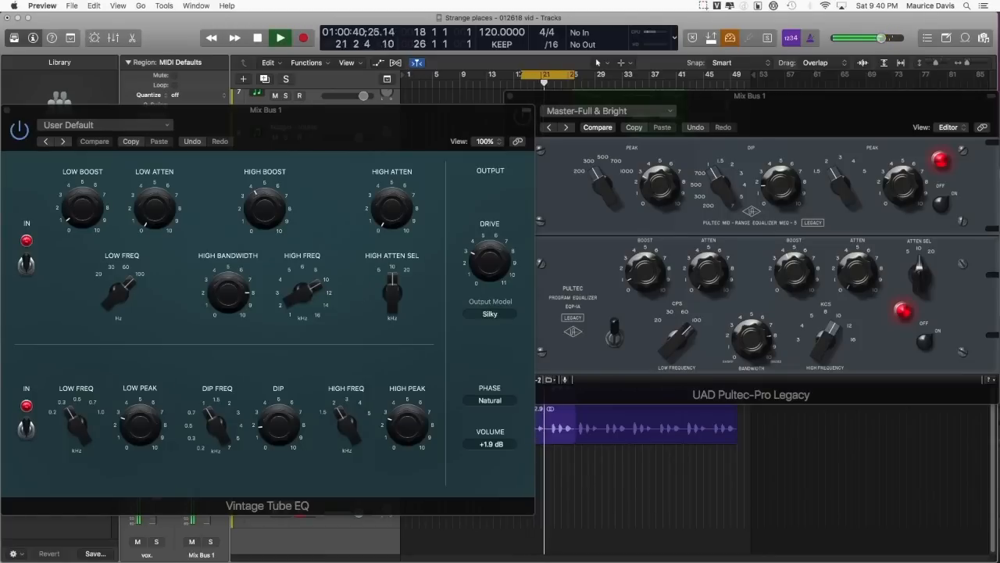
pyautogui.click(548, 330)
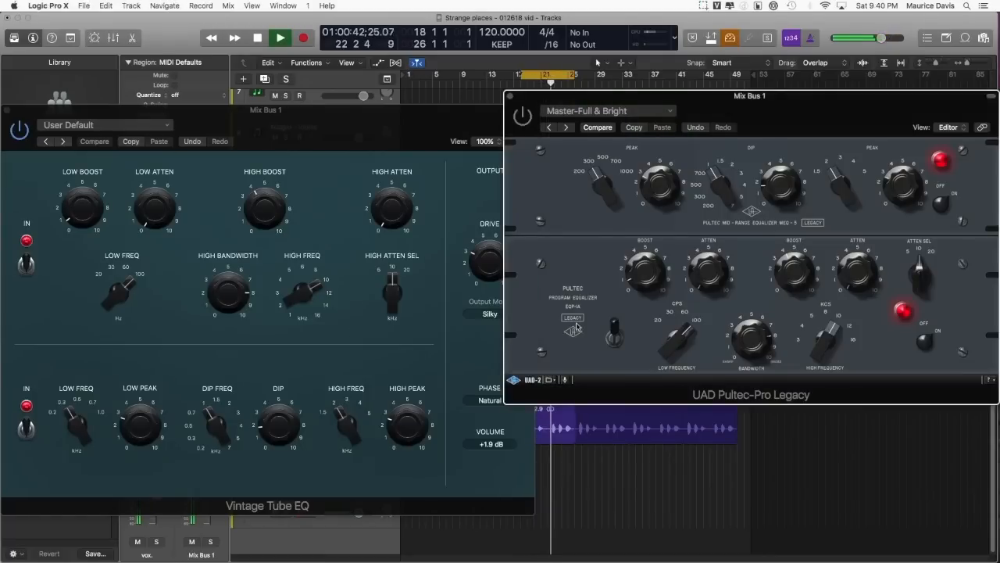
# Step: Set the Vintage Tube EQ's output volume to +1.6 dB while comparing it with the UAD Pultec-Pro Legacy through bypass
pyautogui.click(19, 133)
pyautogui.click(515, 97)
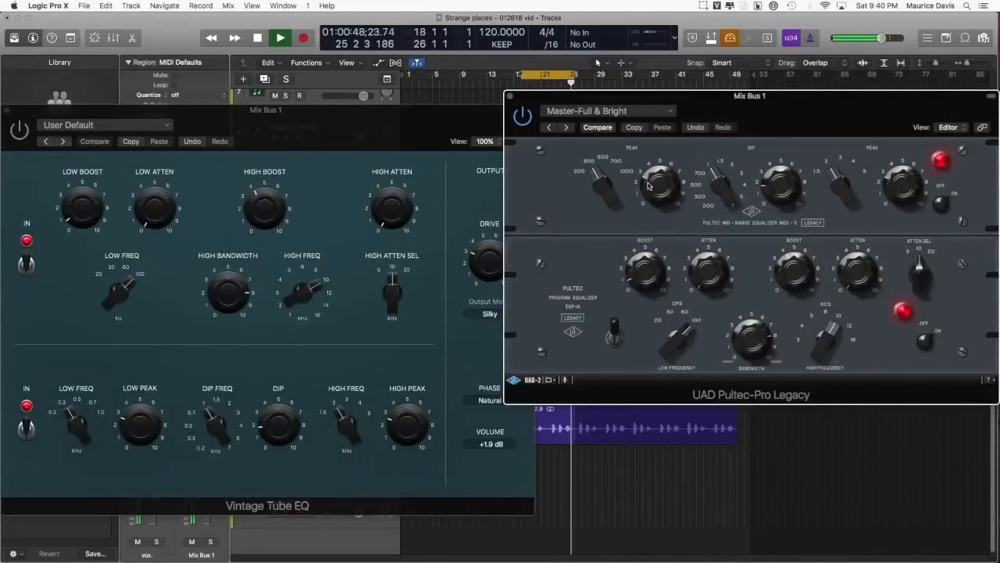
pyautogui.moveTo(492, 443); pyautogui.dragTo(492, 446)
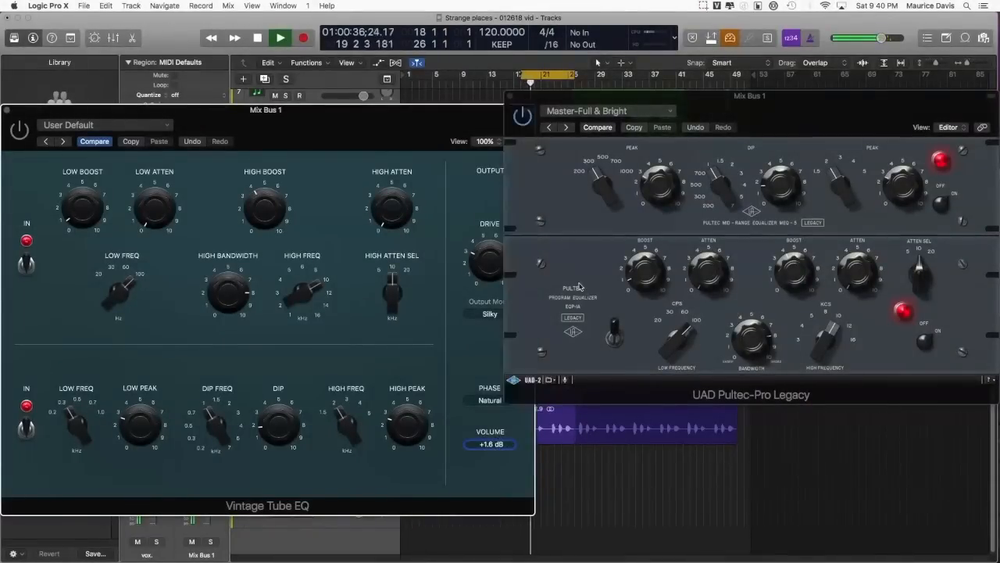
pyautogui.click(518, 121)
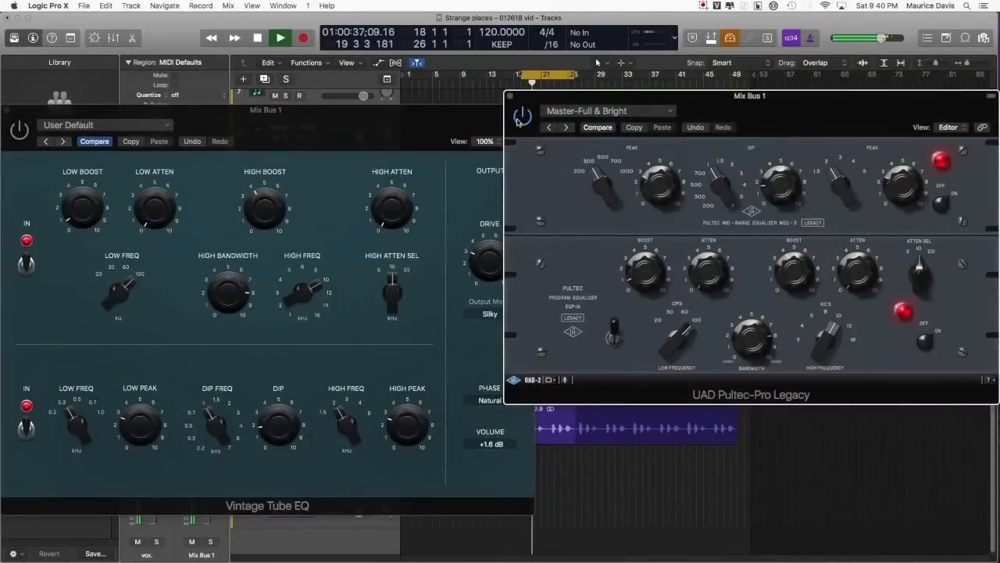
pyautogui.click(20, 129)
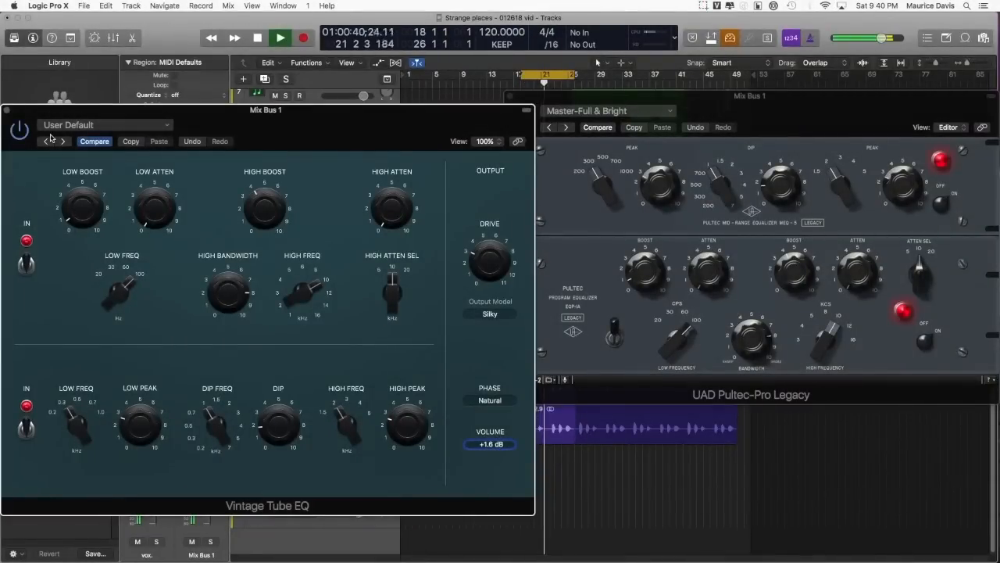
# Step: Continue the comparison of the Vintage Tube EQ and UAD Pultec-Pro Legacy, shifting the Pultec window slightly
pyautogui.moveTo(405, 226)
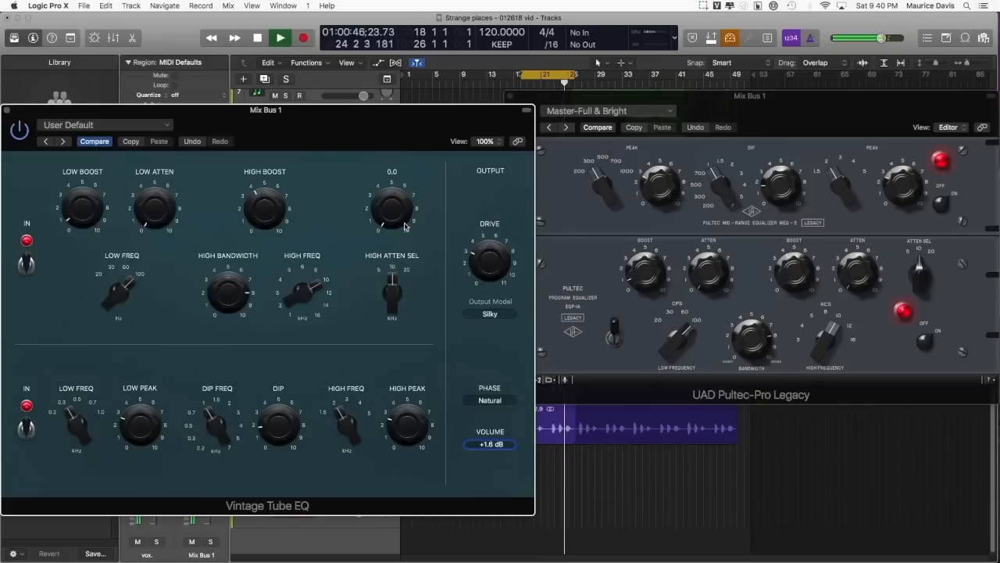
pyautogui.click(561, 100)
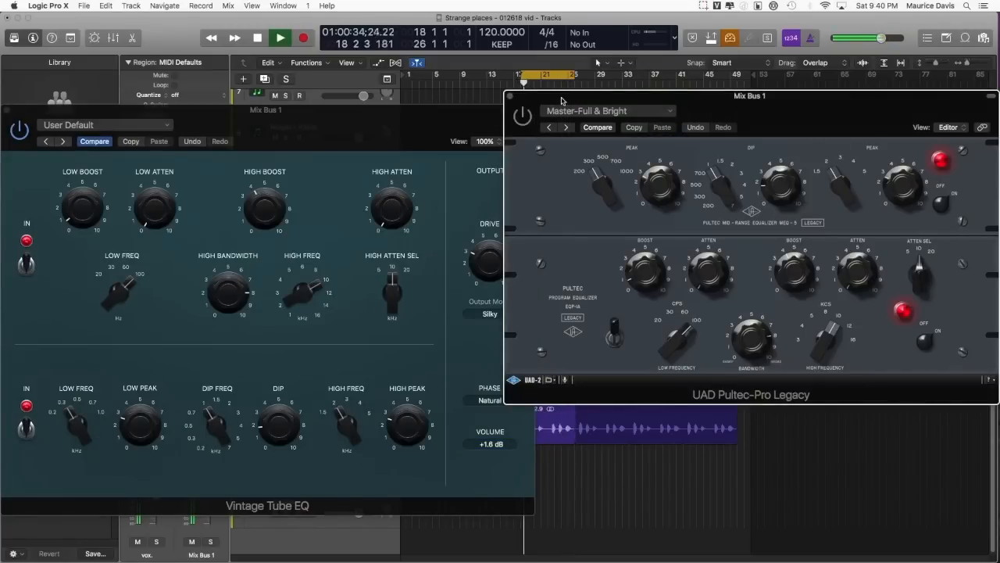
pyautogui.moveTo(536, 100); pyautogui.dragTo(526, 118)
pyautogui.click(476, 119)
pyautogui.click(569, 123)
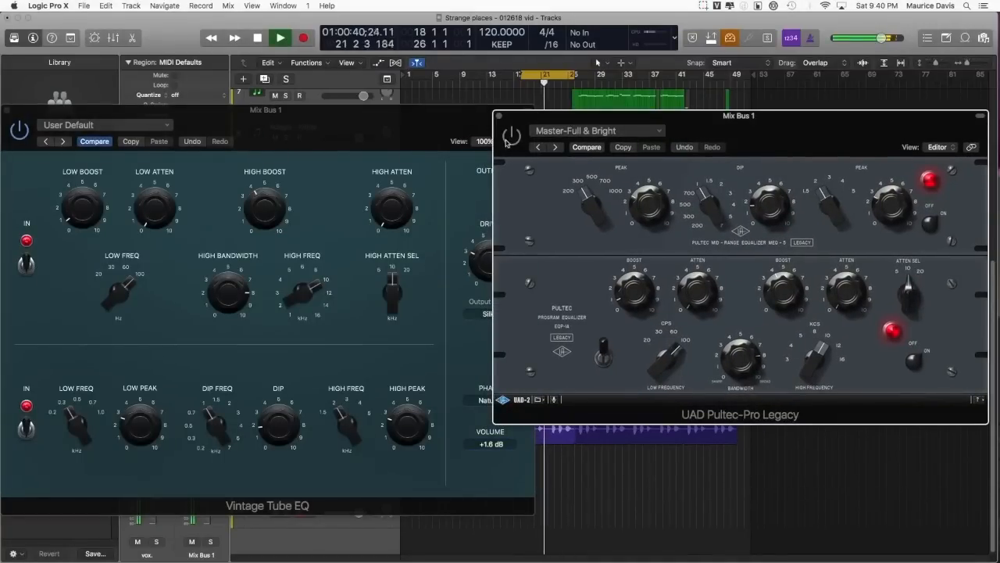
pyautogui.click(462, 123)
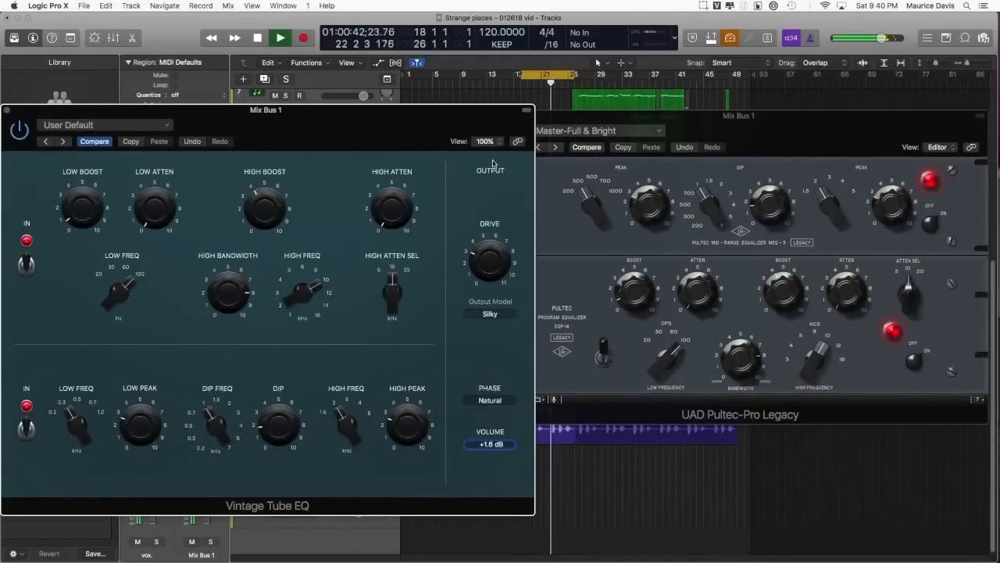
# Step: Close the UAD Pultec-Pro Legacy window and move the Vintage Tube EQ window clear of the vox. channel strip
pyautogui.click(547, 118)
pyautogui.moveTo(547, 119); pyautogui.dragTo(491, 118)
pyautogui.click(442, 115)
pyautogui.moveTo(400, 121); pyautogui.dragTo(577, 95)
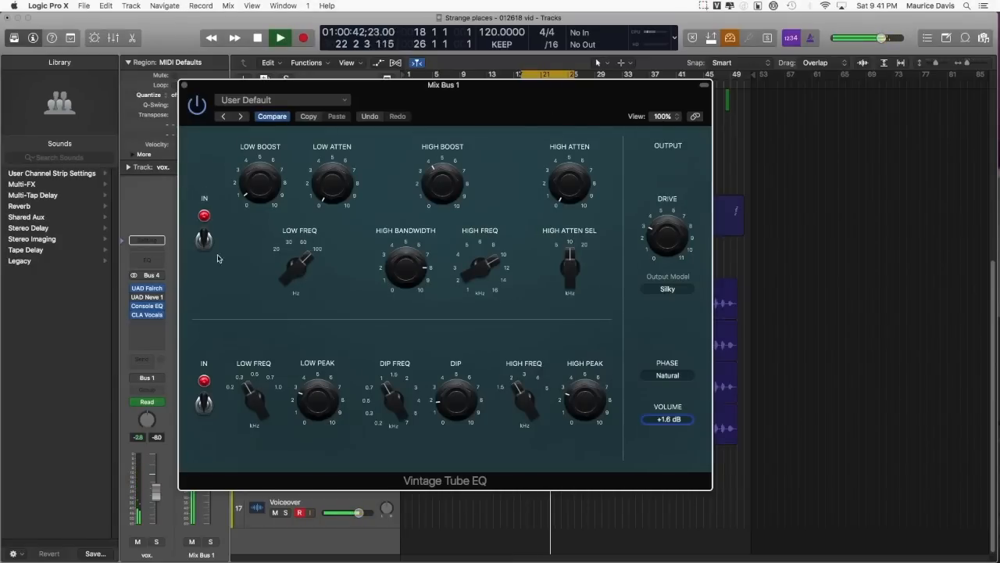
# Step: Reopen the UAD Neve 1073 on the vox. channel for a quick look and close it again
pyautogui.moveTo(152, 300)
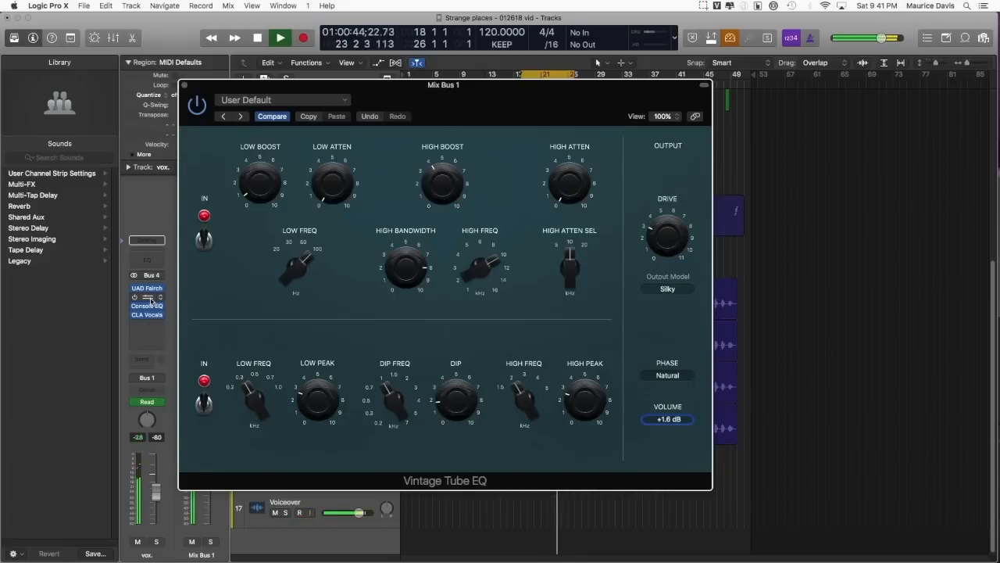
pyautogui.click(149, 298)
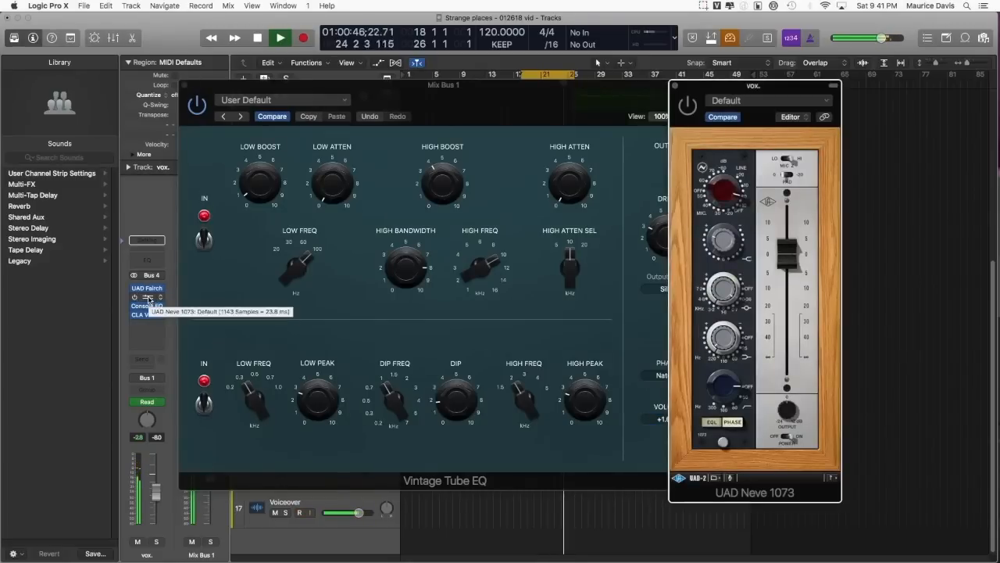
pyautogui.click(675, 85)
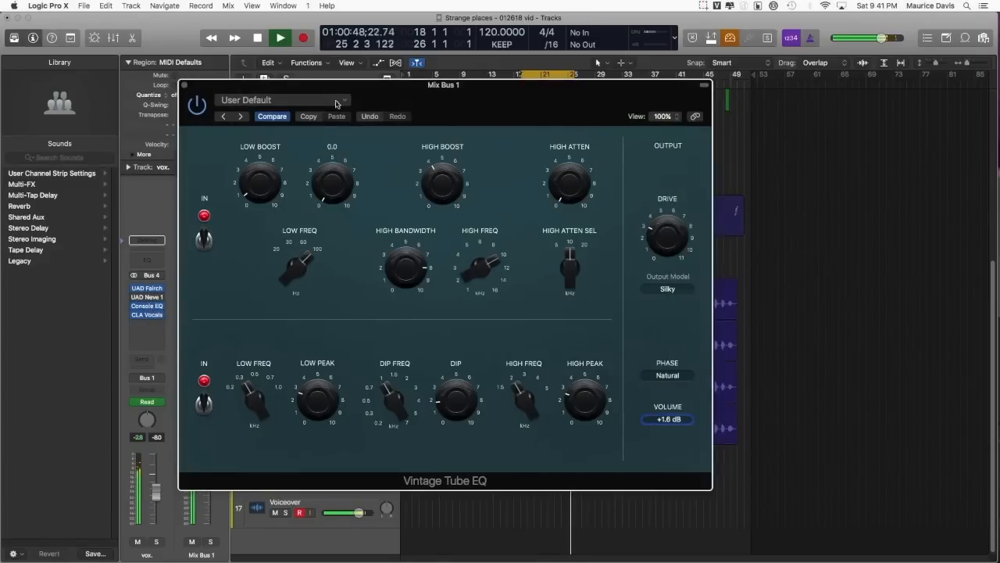
# Step: Move the Vintage Tube EQ window aside, then reopen the UAD Pultec-Pro Legacy on Mix Bus 1 to examine its controls and close it
pyautogui.moveTo(320, 84); pyautogui.dragTo(413, 122)
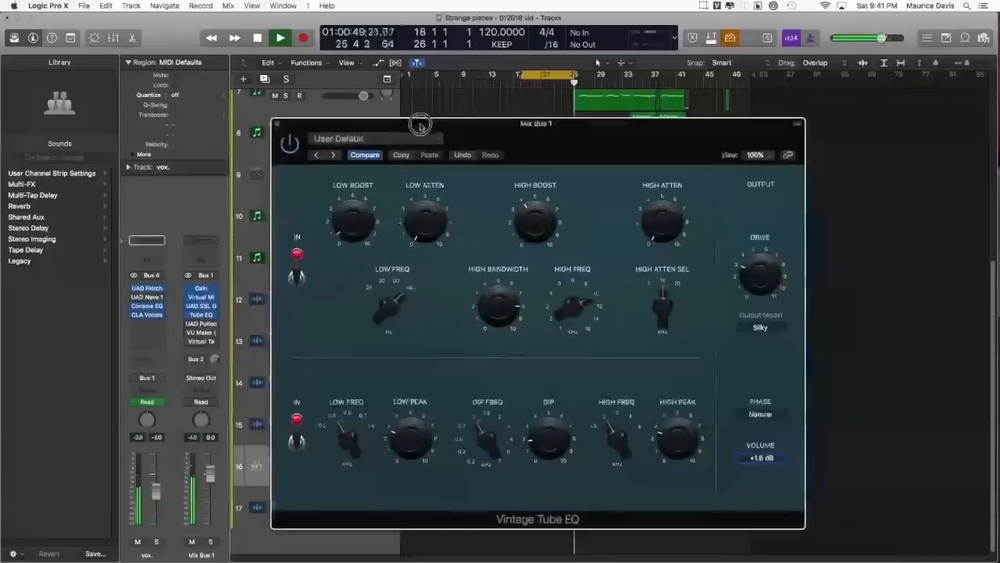
pyautogui.click(201, 324)
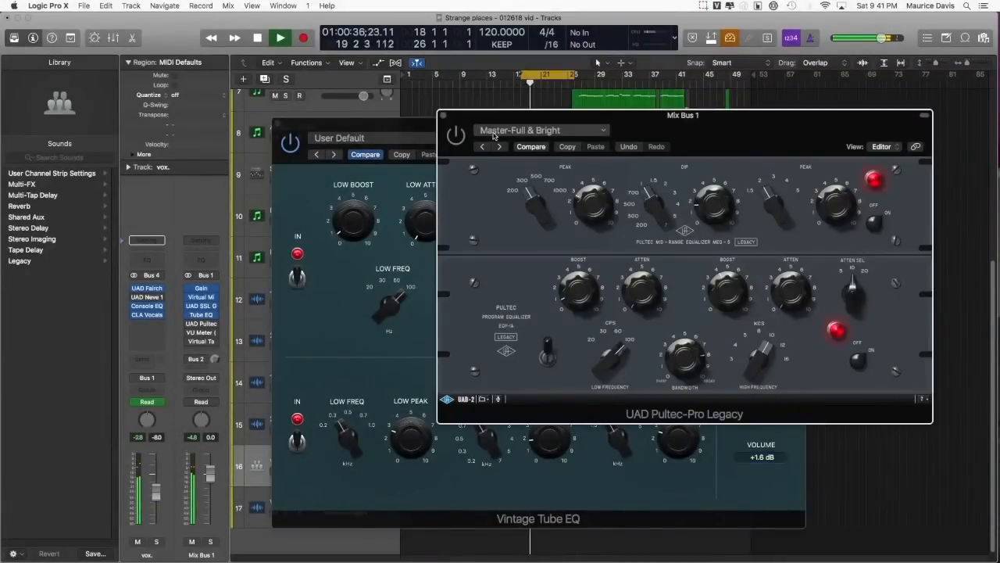
pyautogui.moveTo(617, 332); pyautogui.dragTo(637, 337)
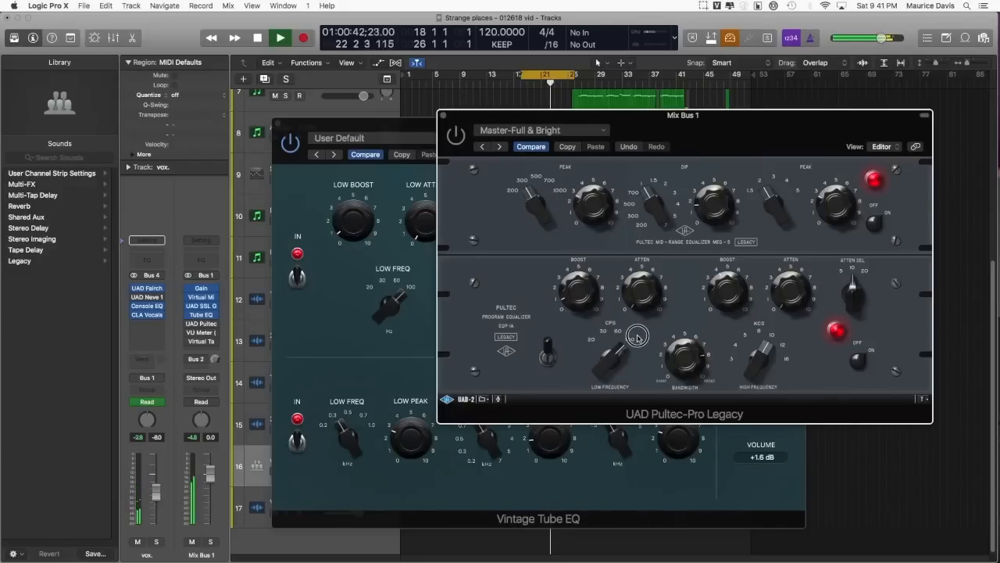
pyautogui.moveTo(536, 192); pyautogui.dragTo(518, 146)
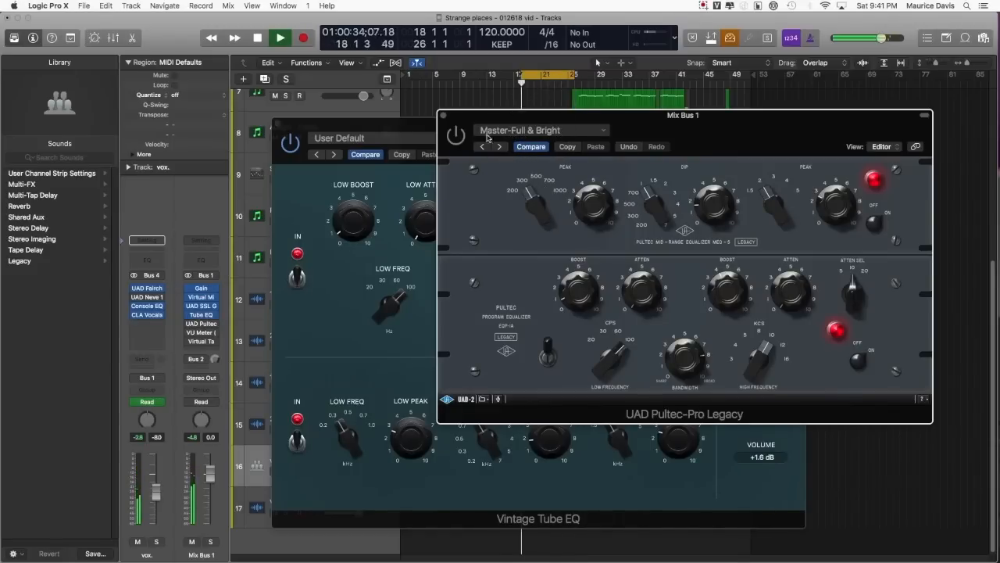
pyautogui.click(444, 116)
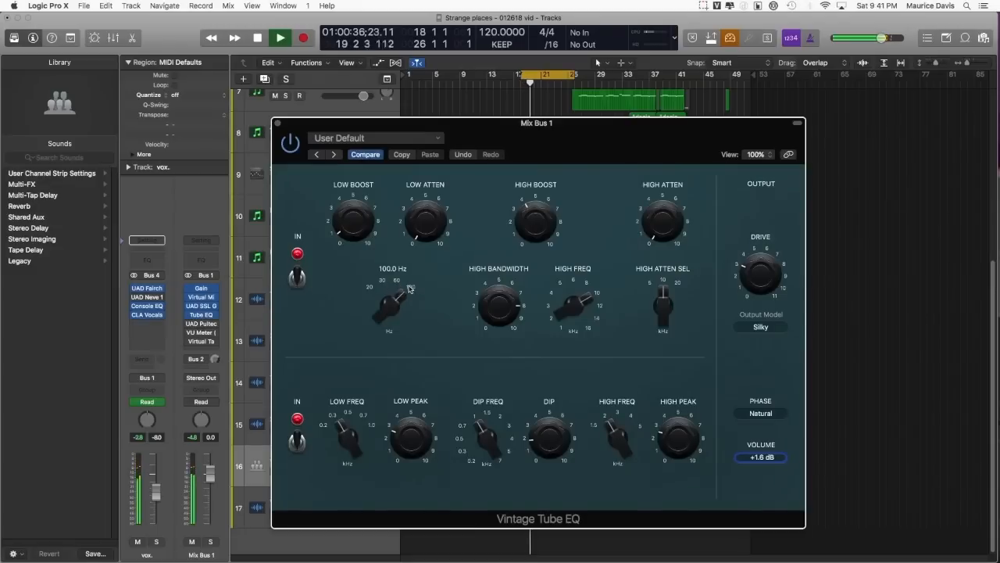
# Step: Set the low frequency selector of the Vintage Tube EQ to 60 Hz
pyautogui.moveTo(381, 283)
pyautogui.mouseDown()
pyautogui.moveTo(364, 286)
pyautogui.moveTo(404, 284)
pyautogui.moveTo(384, 283)
pyautogui.moveTo(403, 294)
pyautogui.moveTo(402, 334)
pyautogui.moveTo(391, 245)
pyautogui.moveTo(404, 370)
pyautogui.moveTo(389, 280)
pyautogui.moveTo(400, 284)
pyautogui.mouseUp()
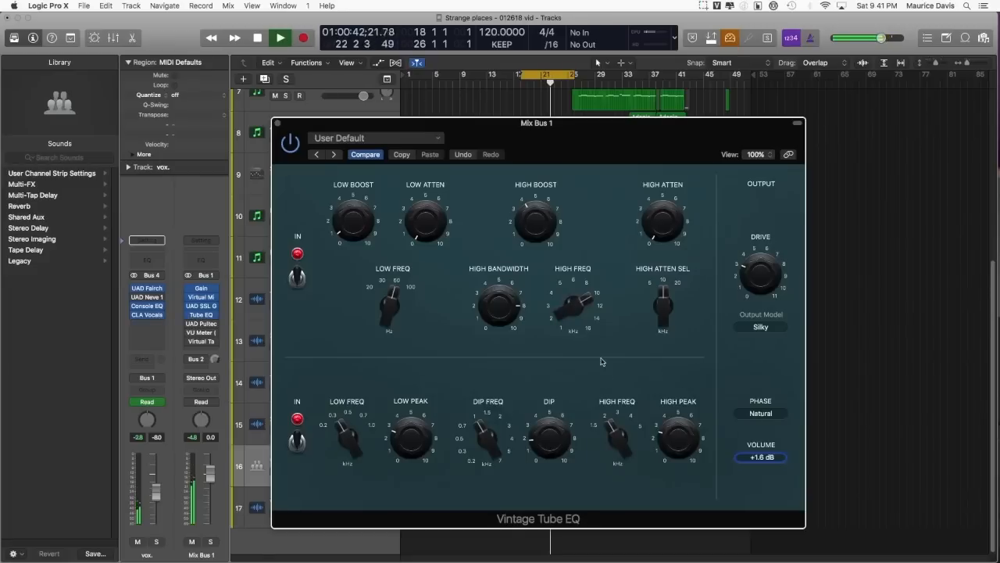
pyautogui.moveTo(600, 341)
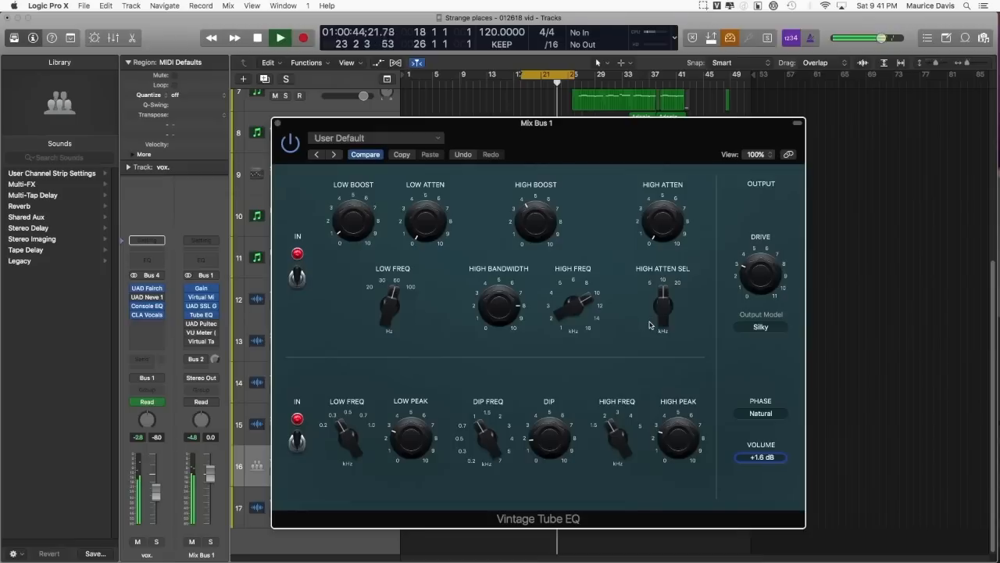
pyautogui.moveTo(728, 304)
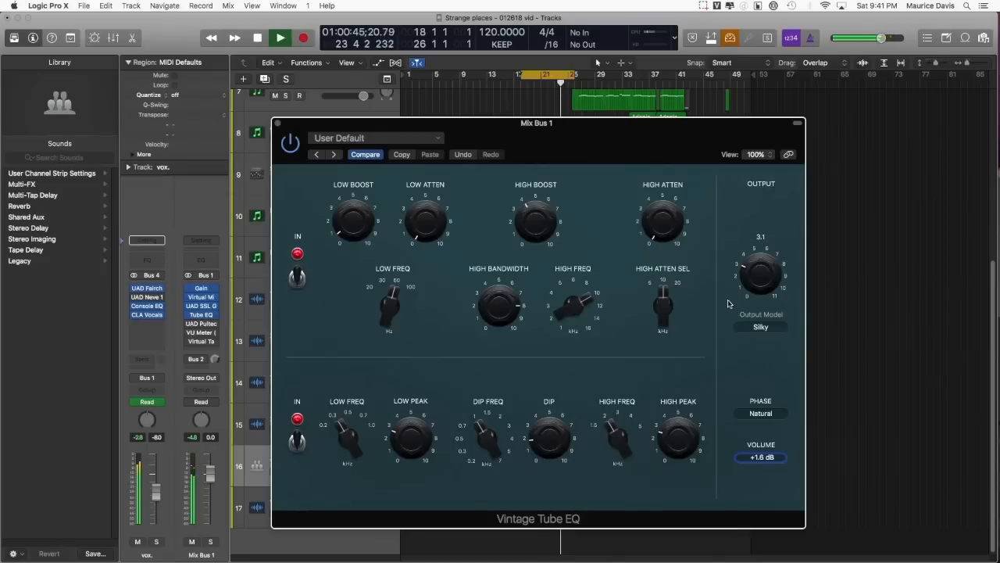
# Step: Audition the Vintage Tube EQ's output models, switching to Smooth (Console EQ), then Off, then Smooth again
pyautogui.click(773, 327)
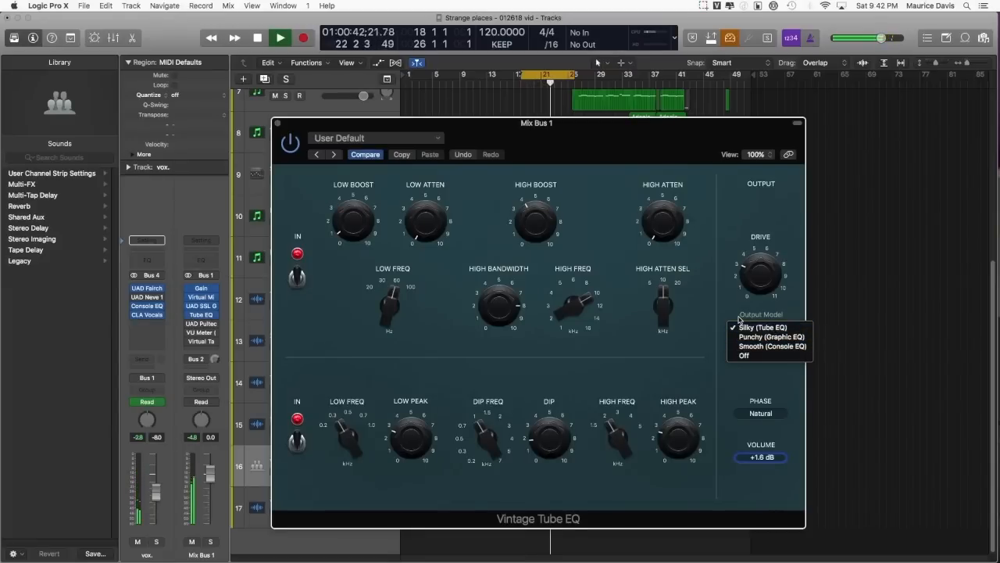
pyautogui.click(777, 351)
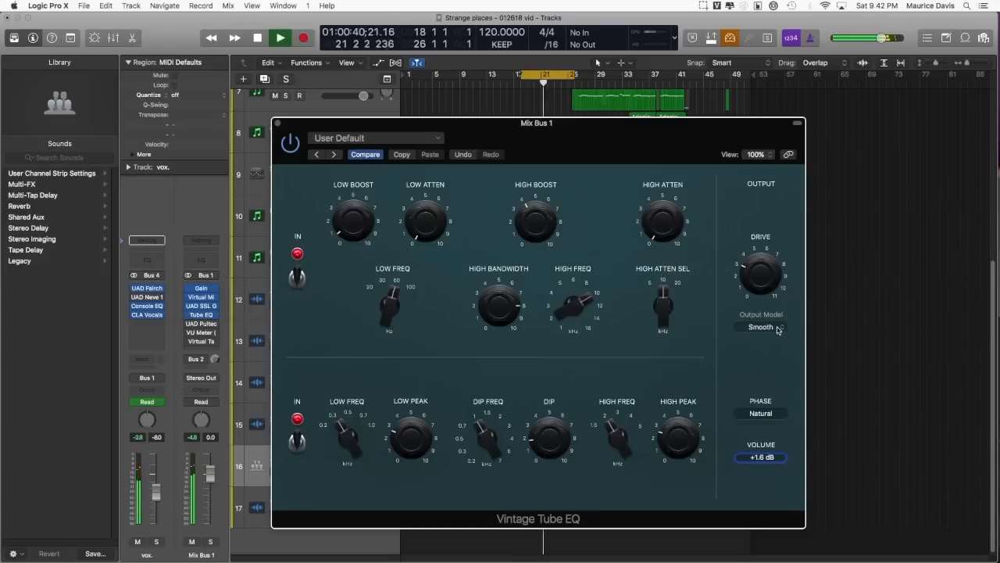
pyautogui.click(778, 329)
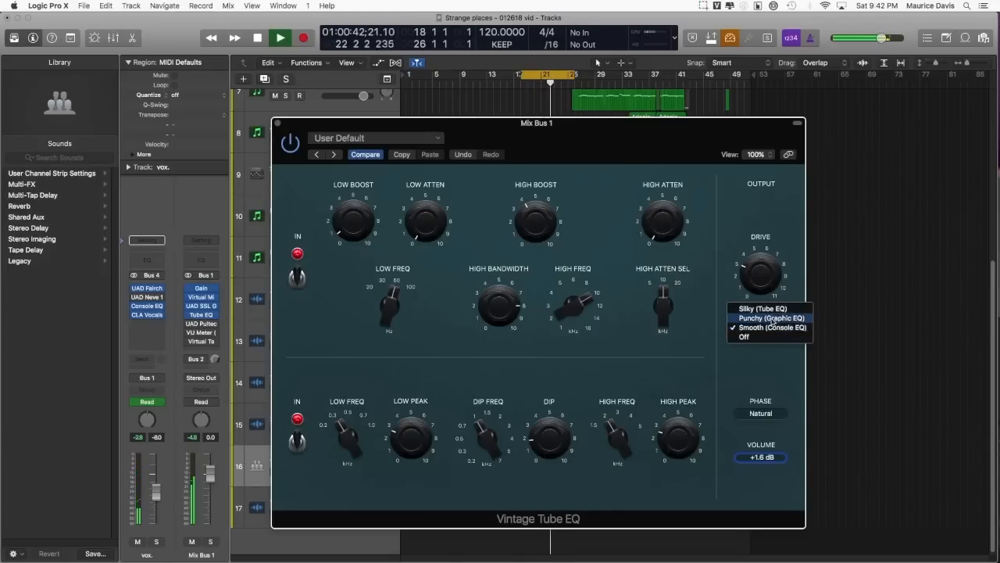
pyautogui.click(777, 337)
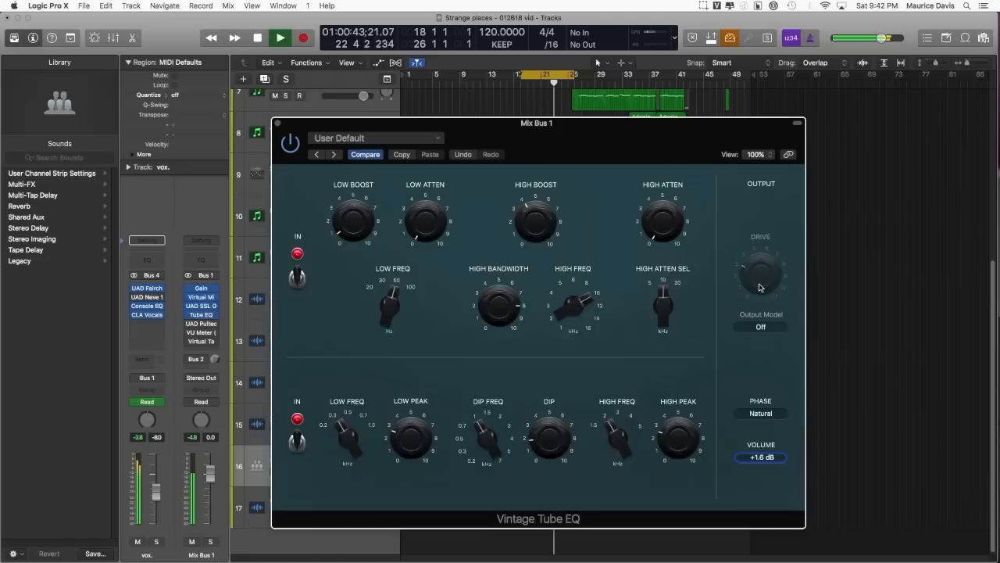
pyautogui.click(772, 325)
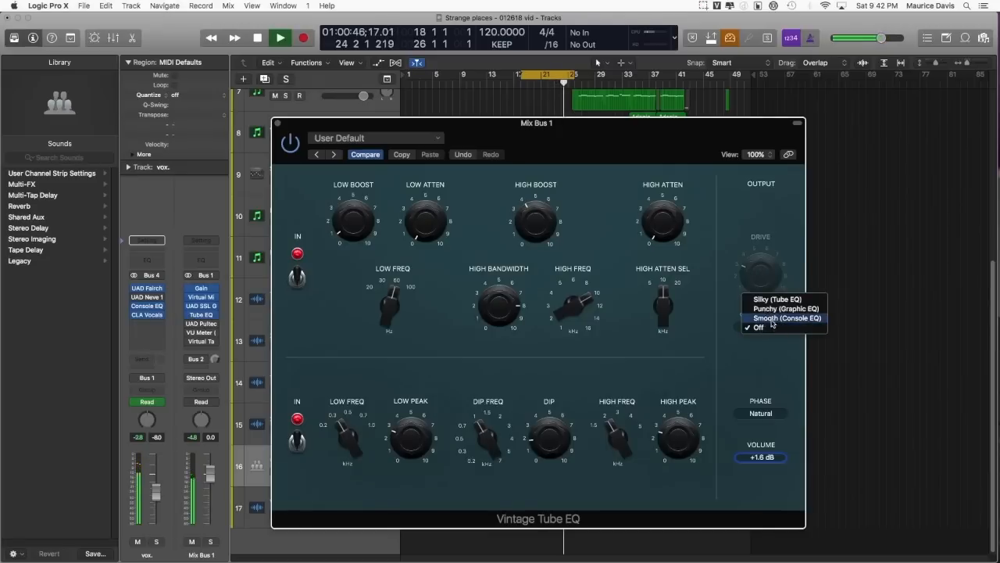
pyautogui.click(772, 318)
# Step: Set the output model to Silky (Tube EQ) and lower the drive to about 2, keeping the phase on Natural
pyautogui.click(772, 328)
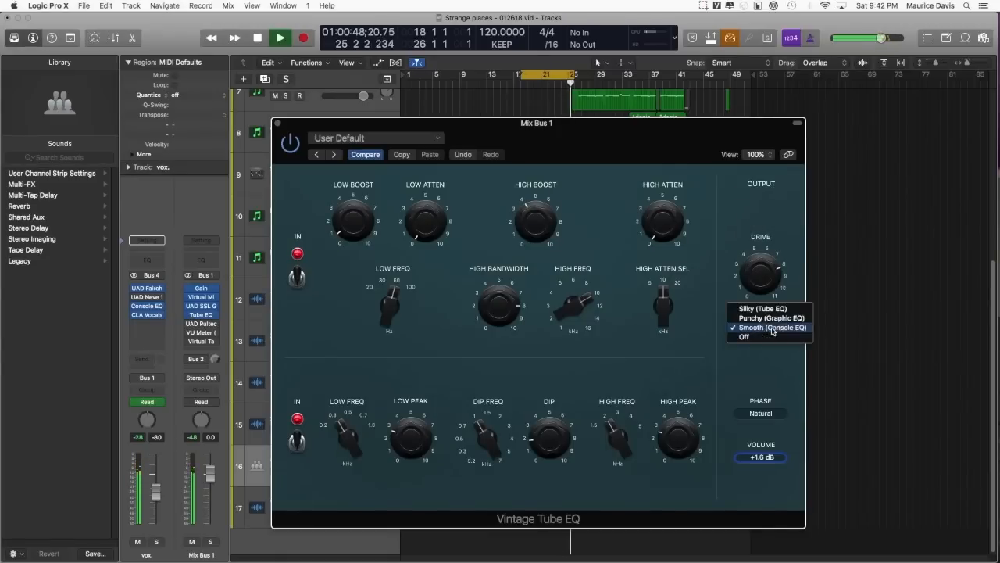
pyautogui.click(770, 309)
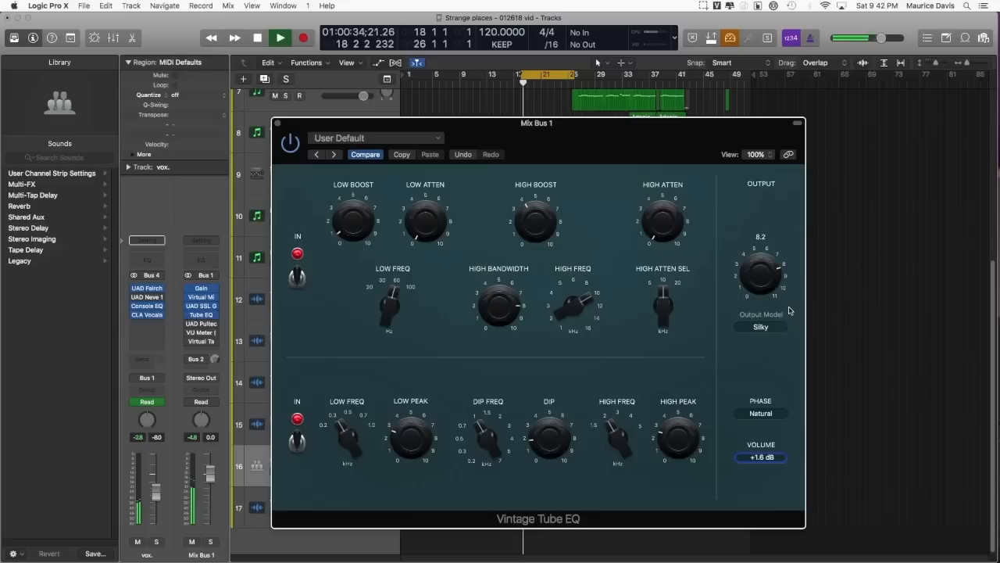
pyautogui.moveTo(763, 270); pyautogui.dragTo(748, 337)
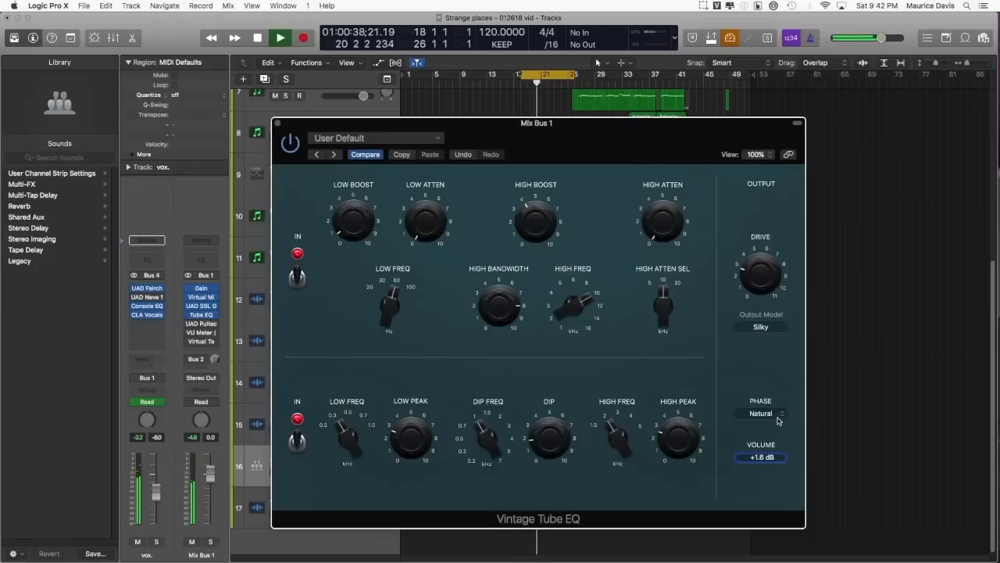
pyautogui.click(776, 416)
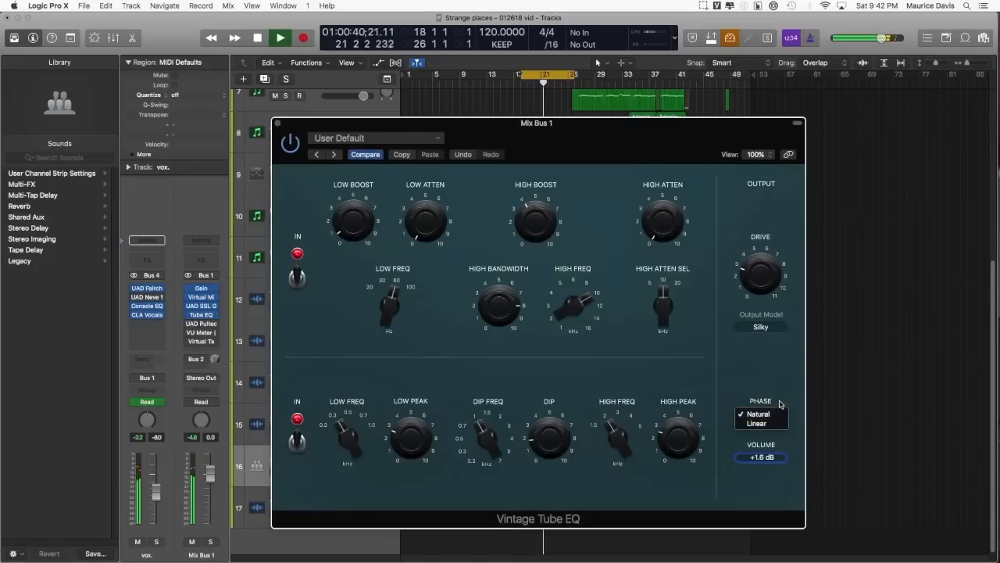
pyautogui.click(778, 374)
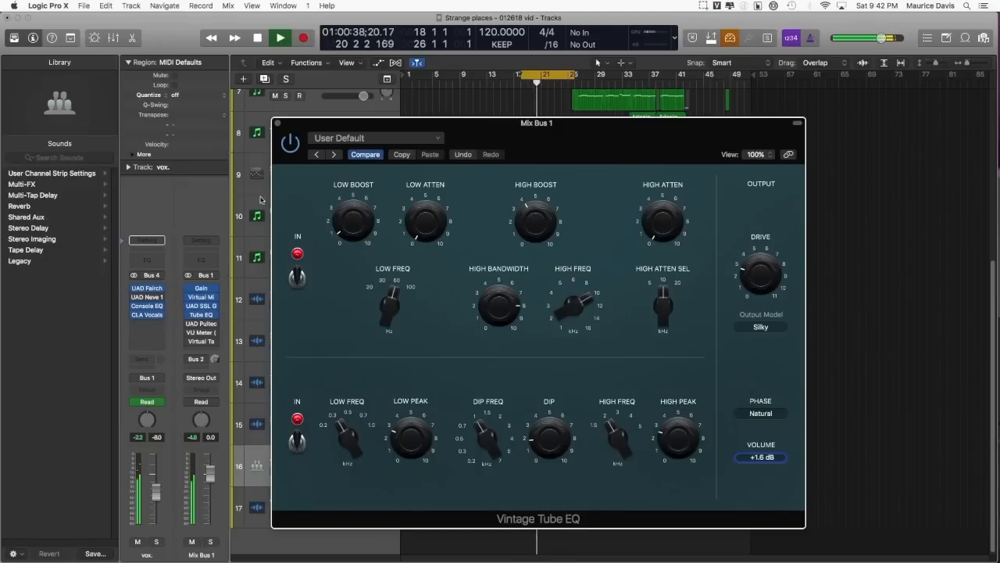
# Step: Bypass the Tube EQ on Mix Bus 1 and replace the VU Meter insert with the Vintage Graphic EQ
pyautogui.click(190, 316)
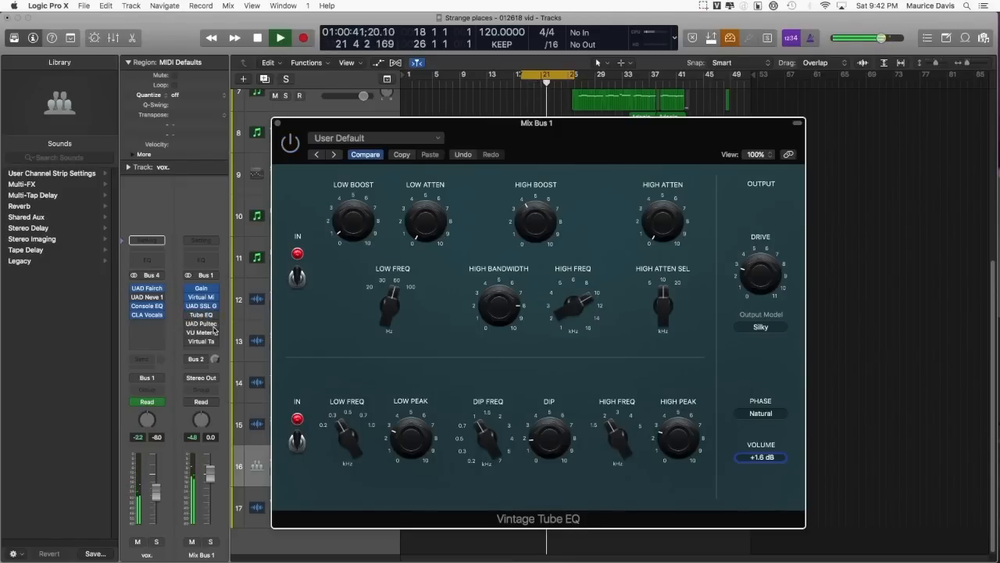
pyautogui.click(217, 332)
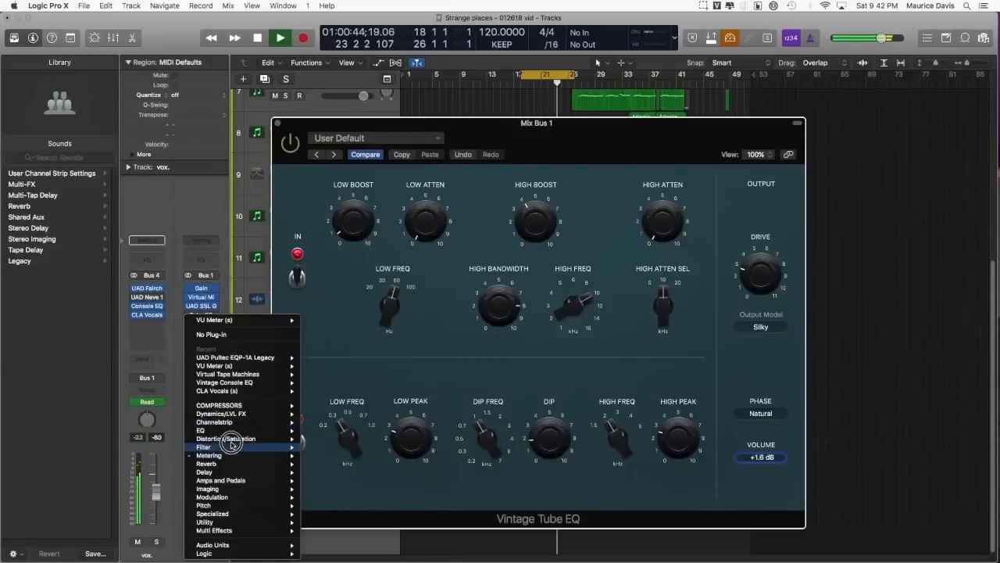
pyautogui.moveTo(226, 430)
pyautogui.moveTo(371, 553)
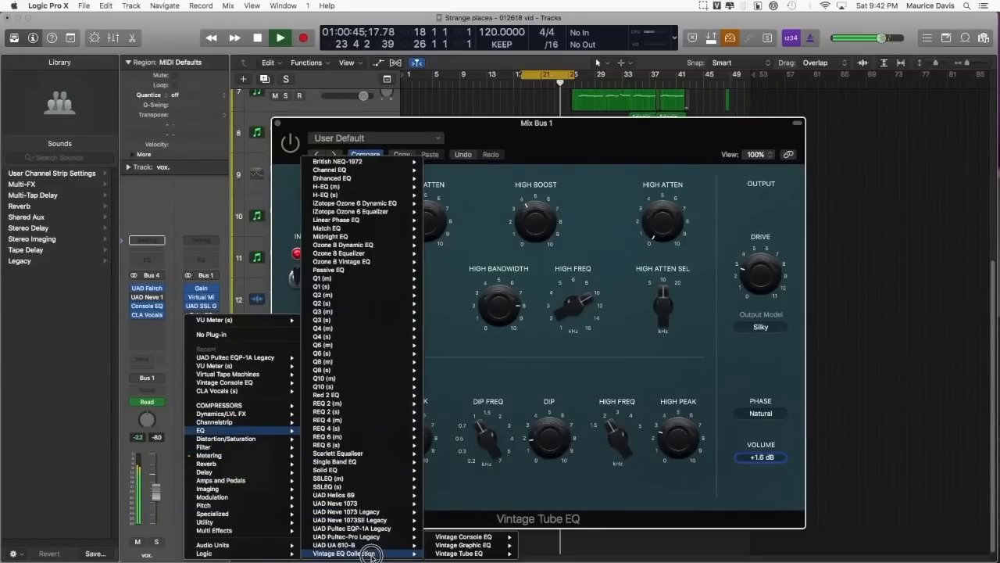
pyautogui.click(484, 545)
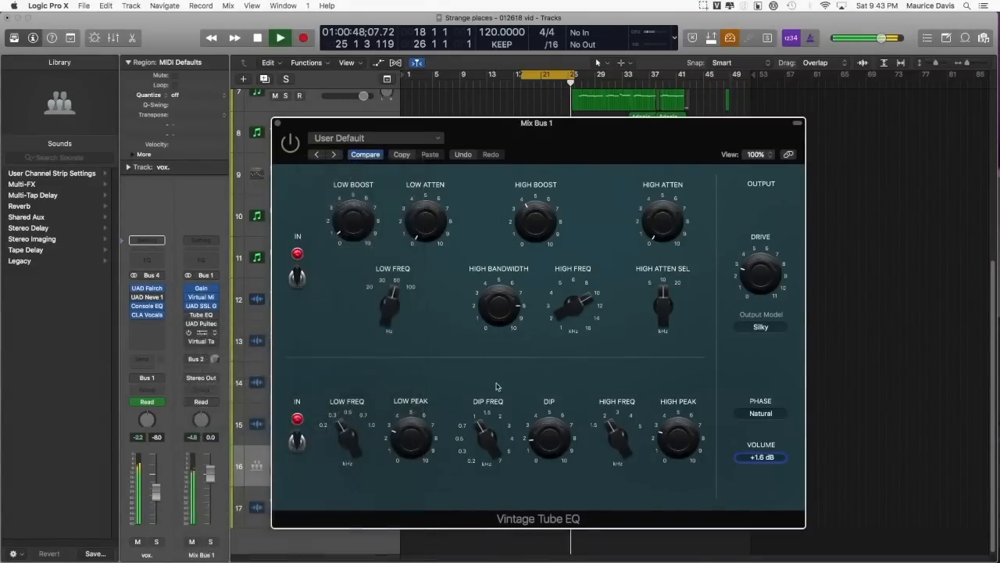
# Step: Explore the Vintage Graphic EQ's frequency bands and Tune control, leaving Tune at 0, then bypass the plug-in and close its window
pyautogui.moveTo(364, 43); pyautogui.dragTo(527, 195)
pyautogui.moveTo(474, 316)
pyautogui.mouseDown()
pyautogui.moveTo(476, 284)
pyautogui.moveTo(475, 368)
pyautogui.moveTo(474, 262)
pyautogui.moveTo(476, 371)
pyautogui.moveTo(480, 239)
pyautogui.moveTo(475, 318)
pyautogui.mouseUp()
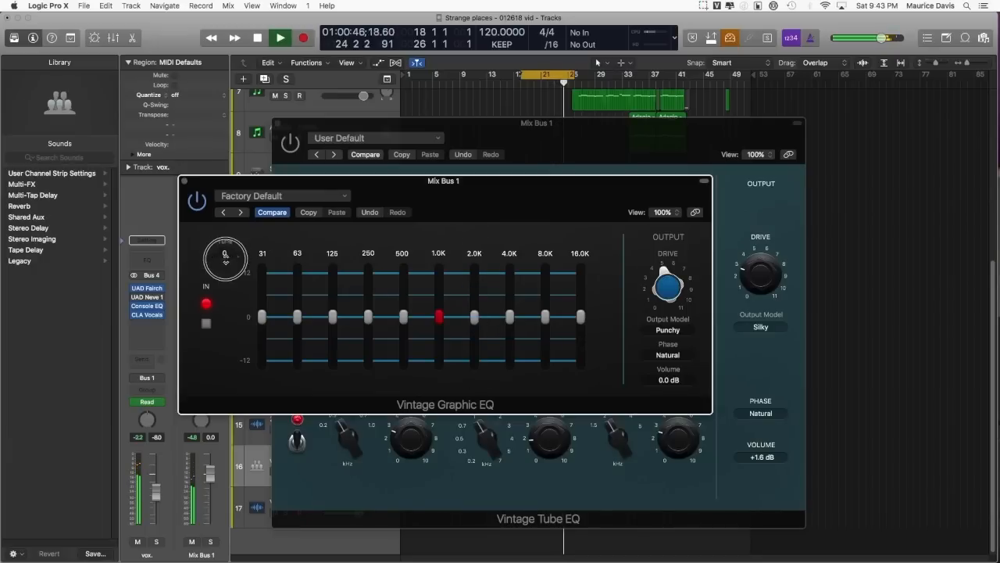
pyautogui.moveTo(233, 255); pyautogui.dragTo(235, 270)
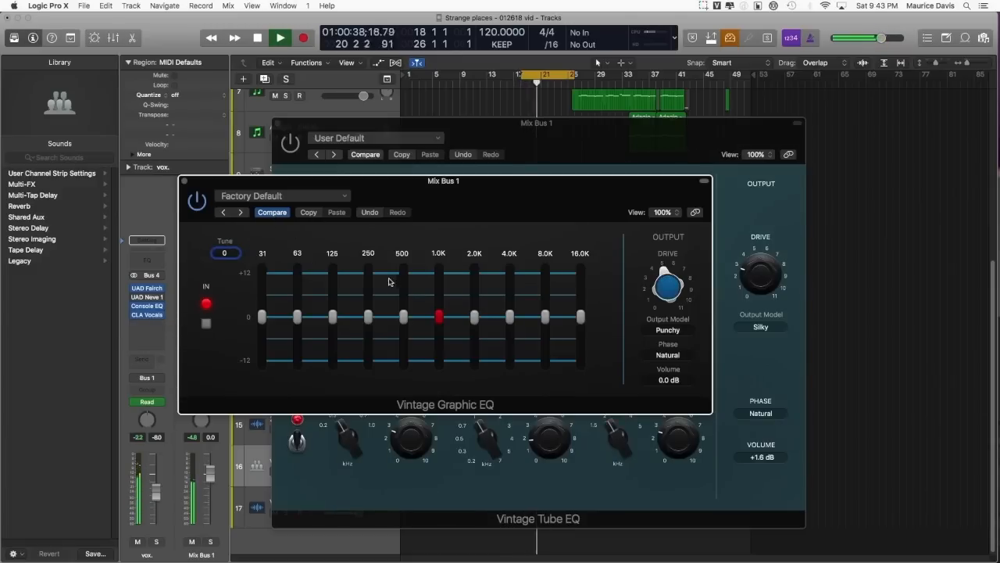
pyautogui.click(183, 183)
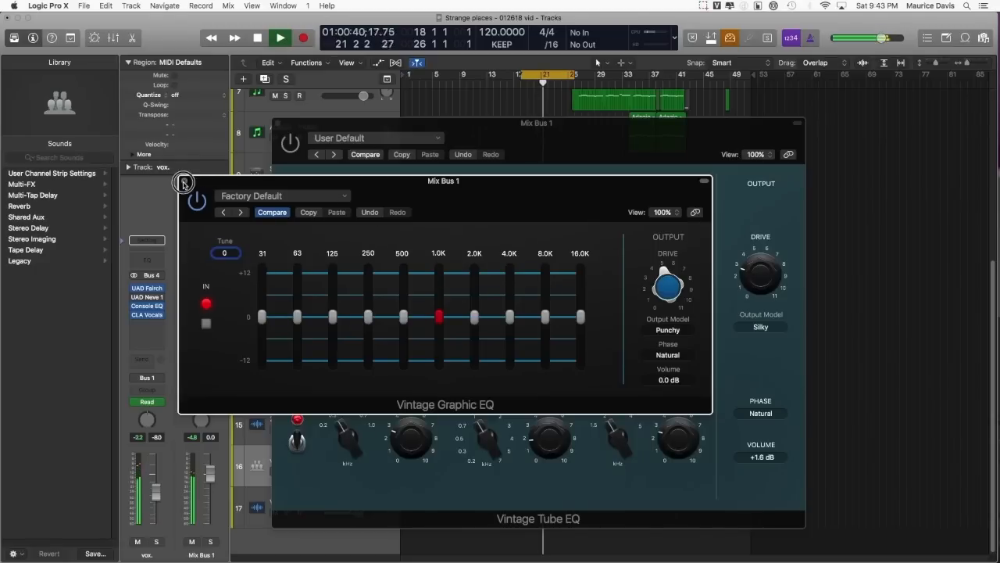
pyautogui.click(184, 182)
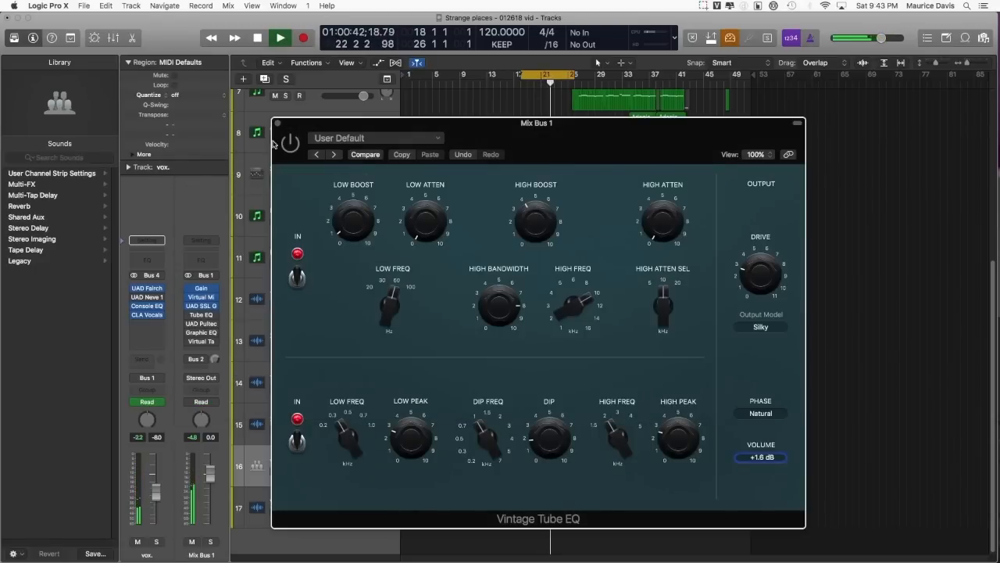
# Step: Close the Vintage Tube EQ with the plug-in re-enabled, and turn cycle mode off so playback continues through the song
pyautogui.click(277, 124)
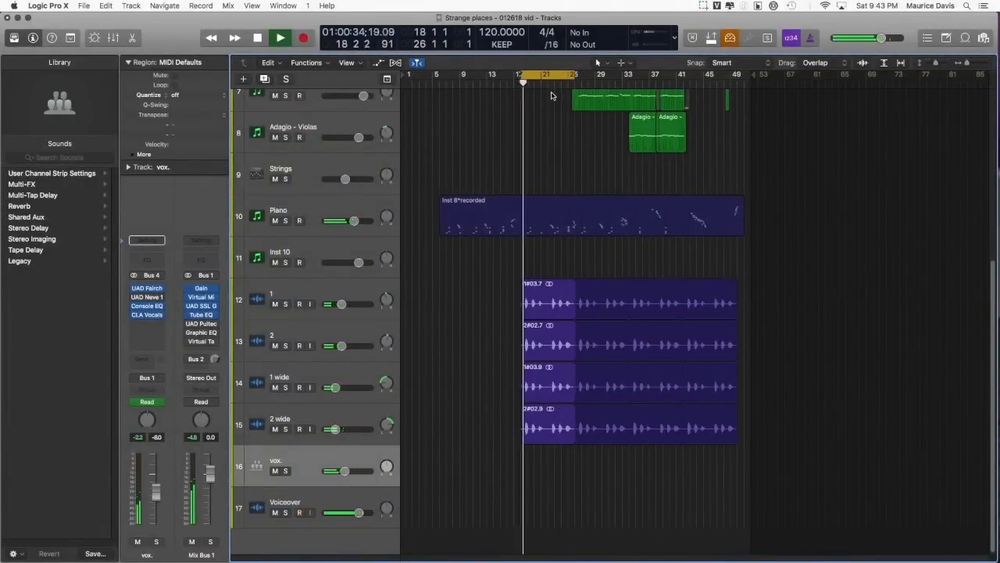
pyautogui.press('c')
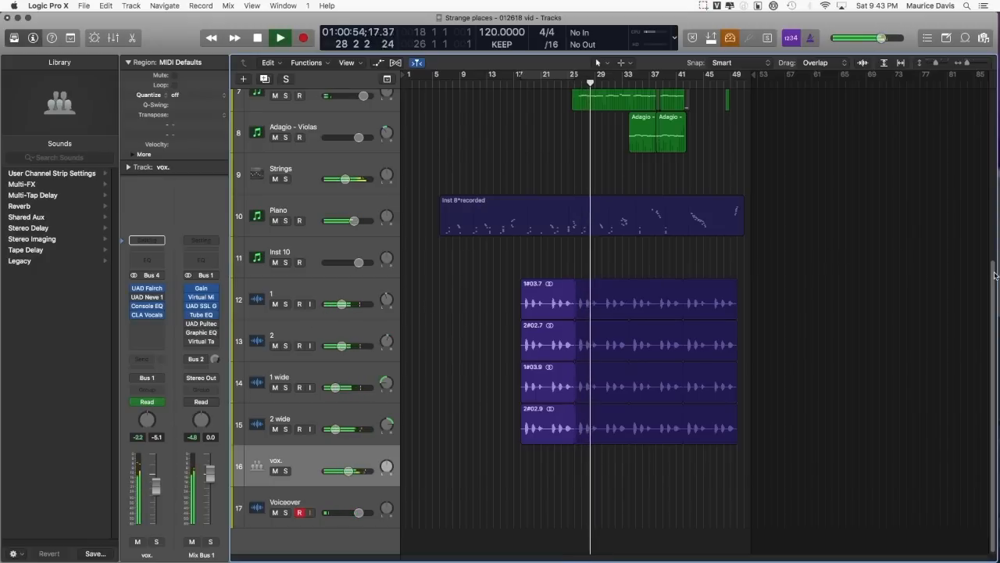
pyautogui.scroll(2, 986, 262)
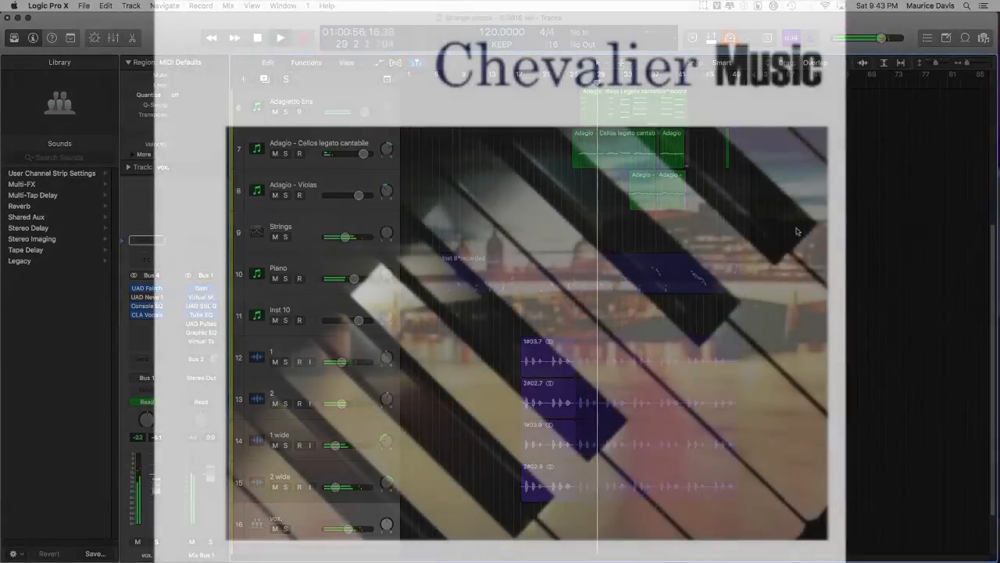